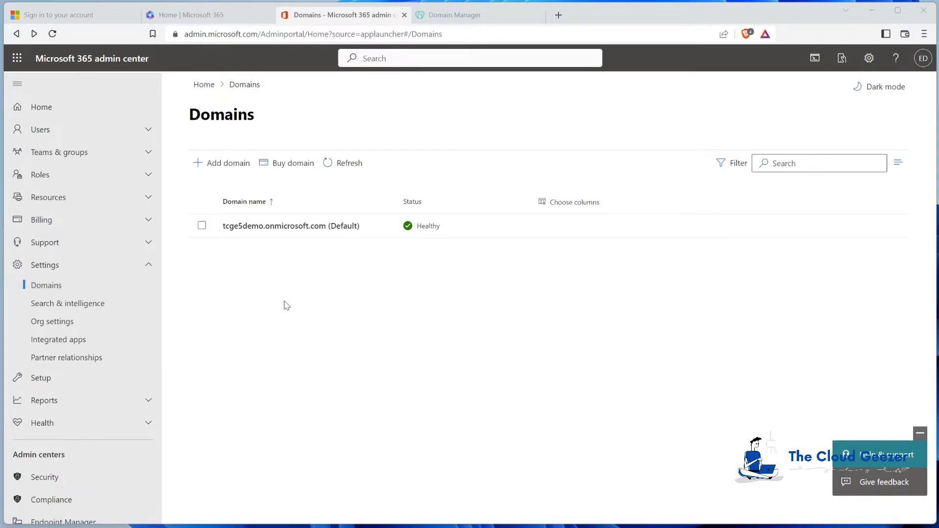
Check GoDaddy's planeium.com settings, then enter planeium.com in Microsoft 365's Add domain wizard
click(488, 18)
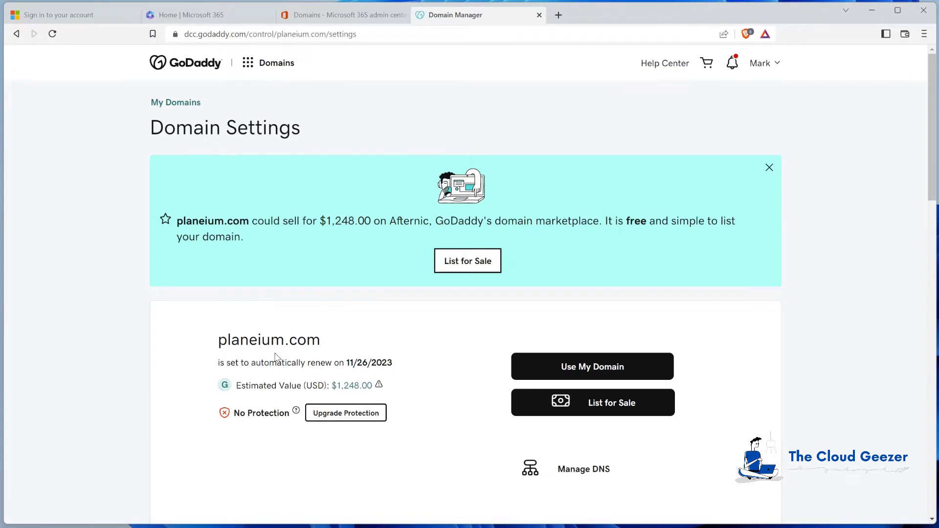
click(354, 16)
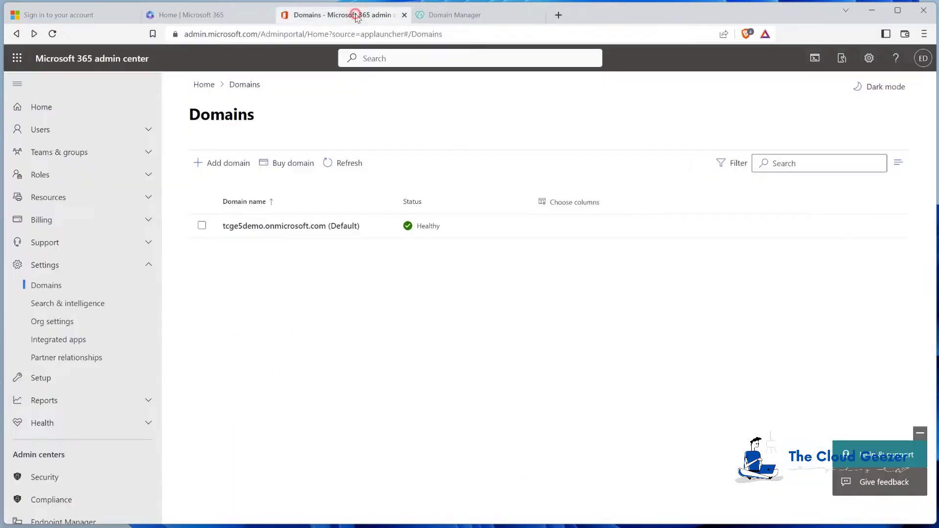
click(226, 162)
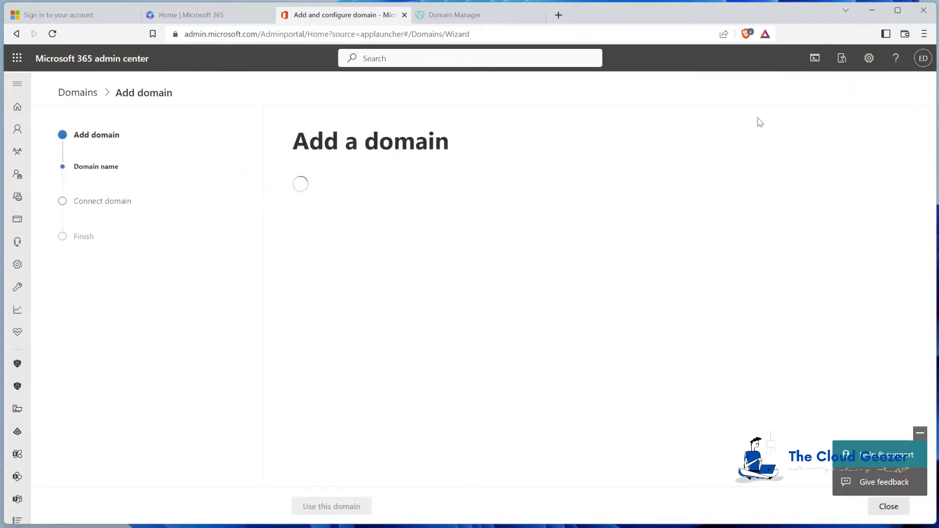
click(388, 232)
text(planeium.com)
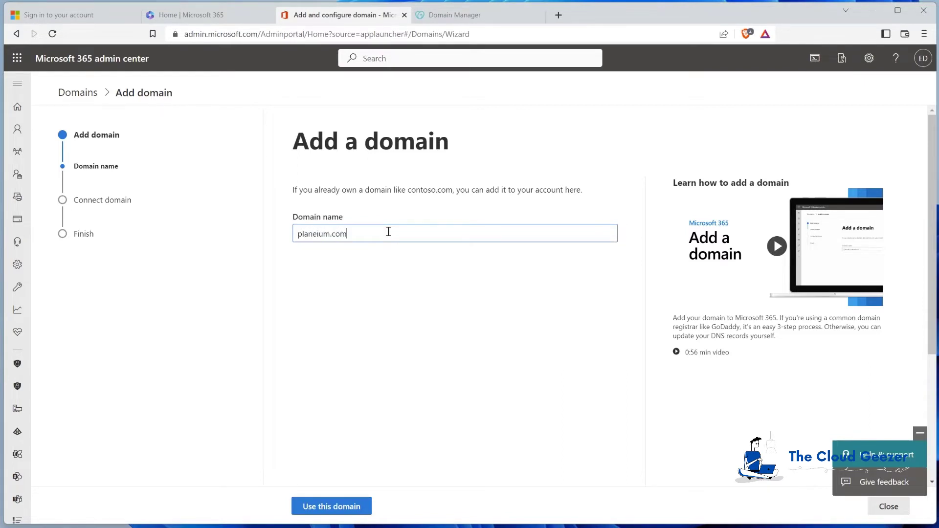
click(354, 506)
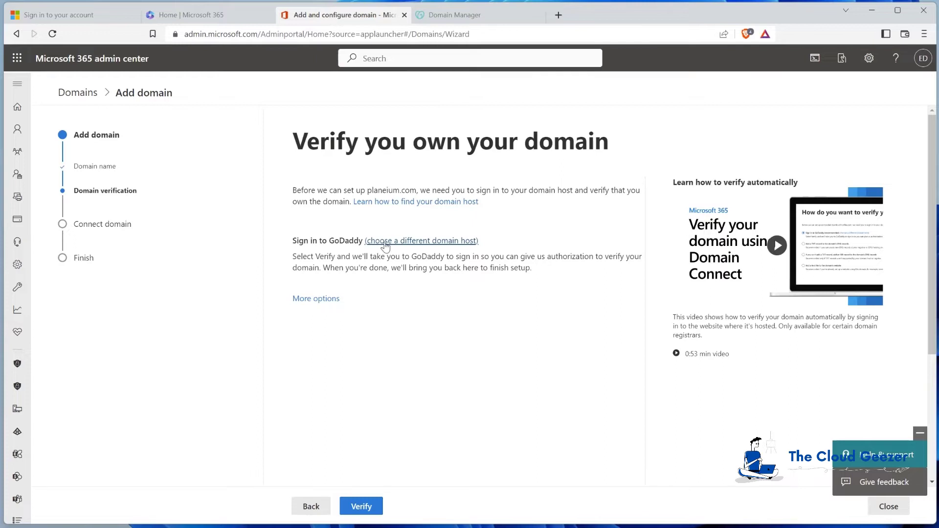
Choose TXT record verification for planeium.com and copy the TXT verification value
click(331, 299)
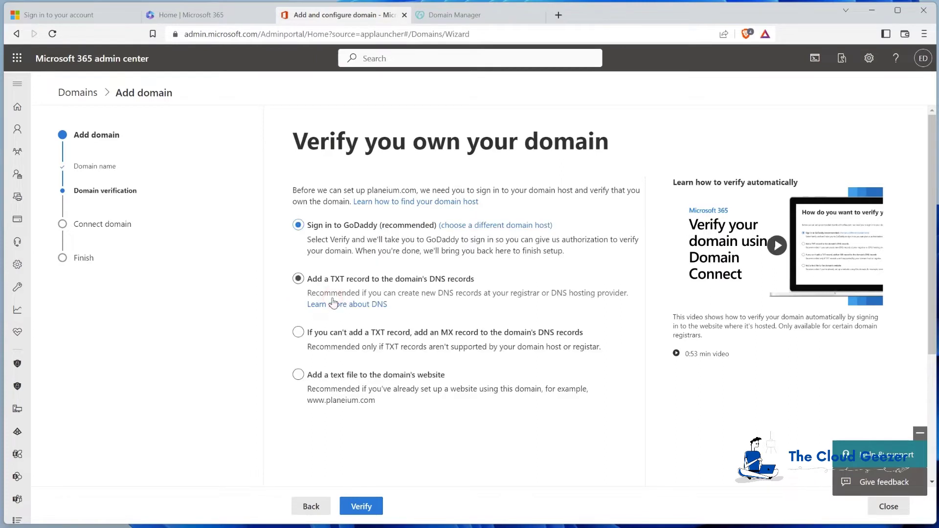
click(335, 289)
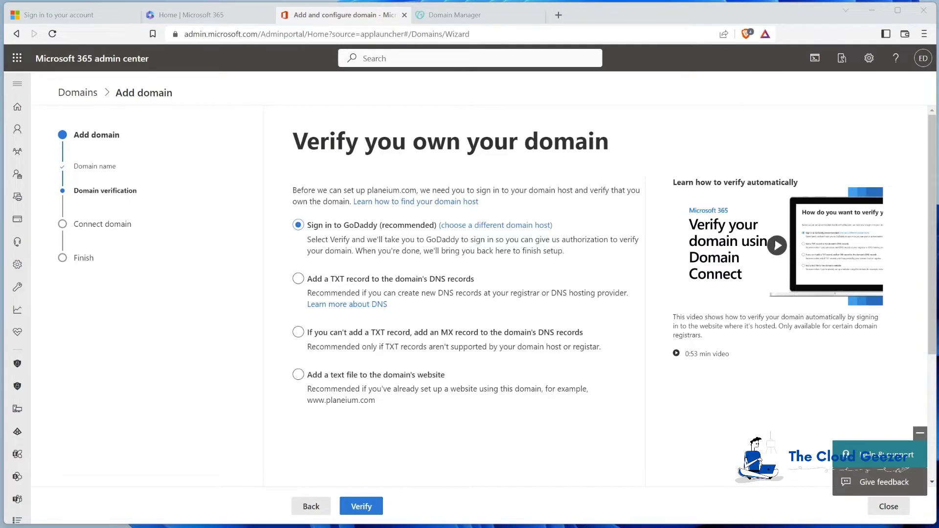
click(298, 279)
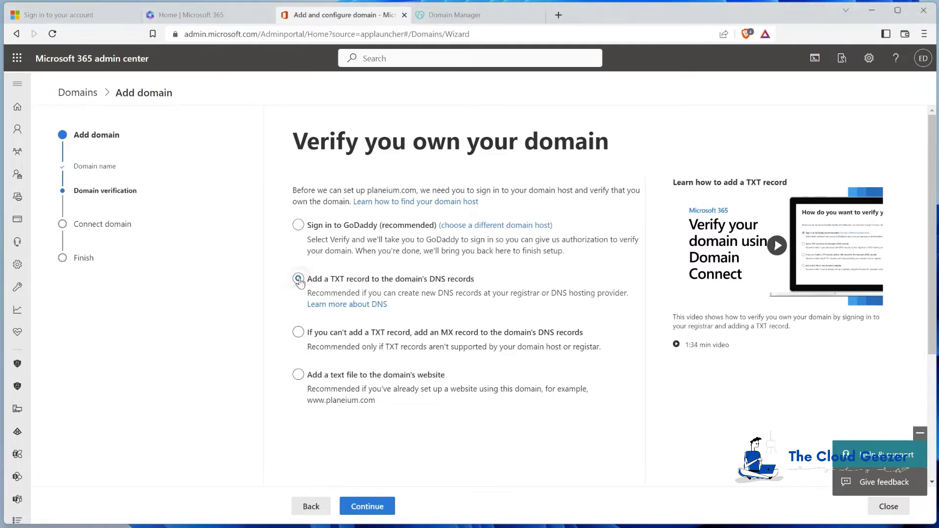
click(368, 506)
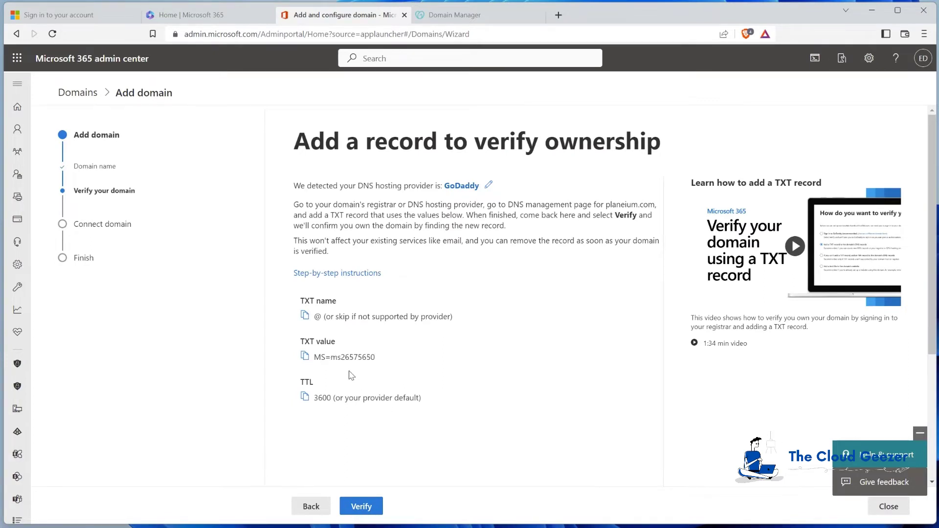
click(304, 355)
click(494, 14)
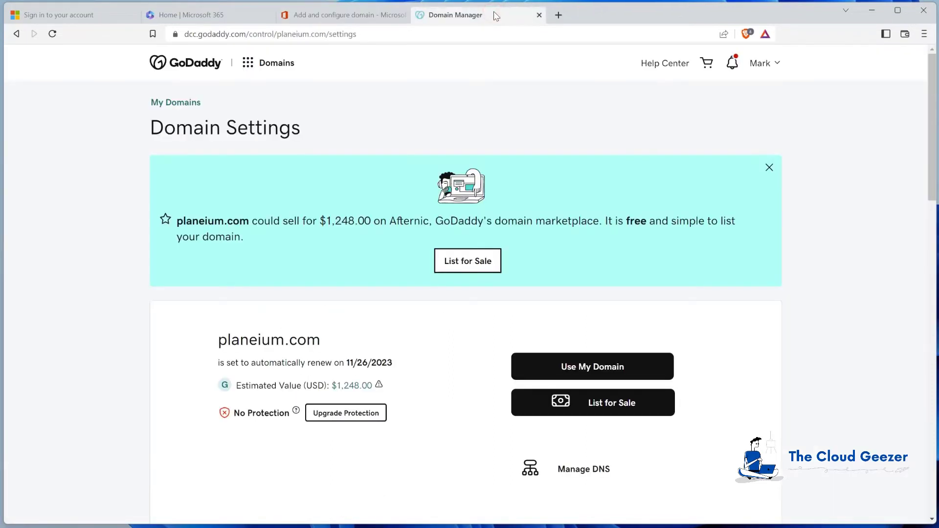
Open GoDaddy's DNS management for planeium.com
click(575, 469)
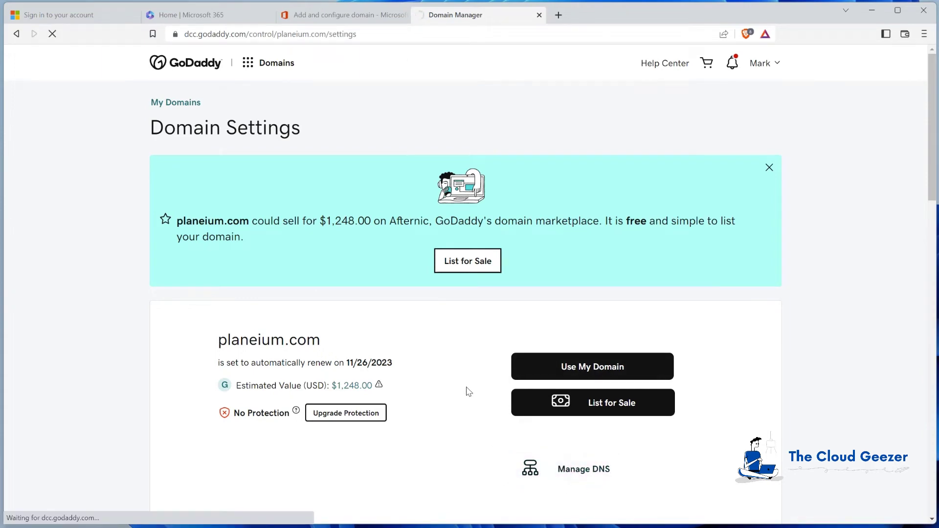
scroll(457, 385, down, 2)
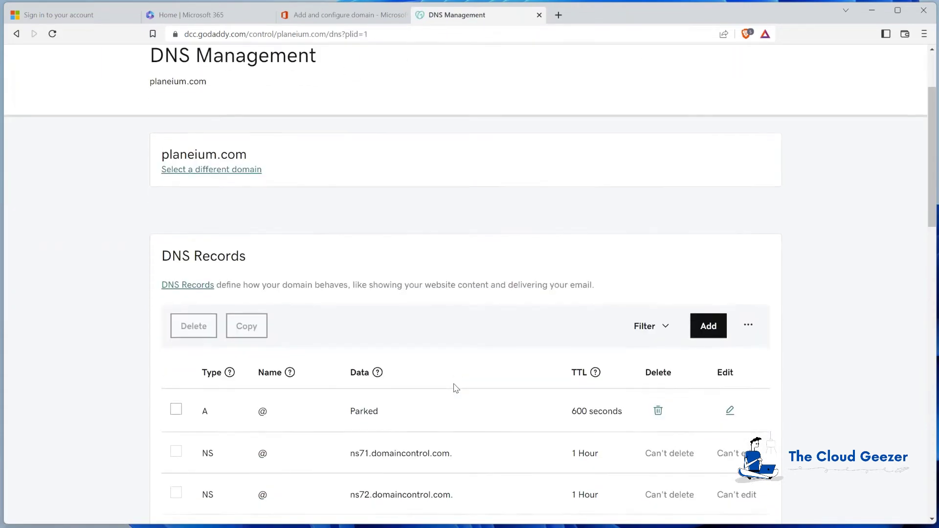
scroll(455, 388, down, 5)
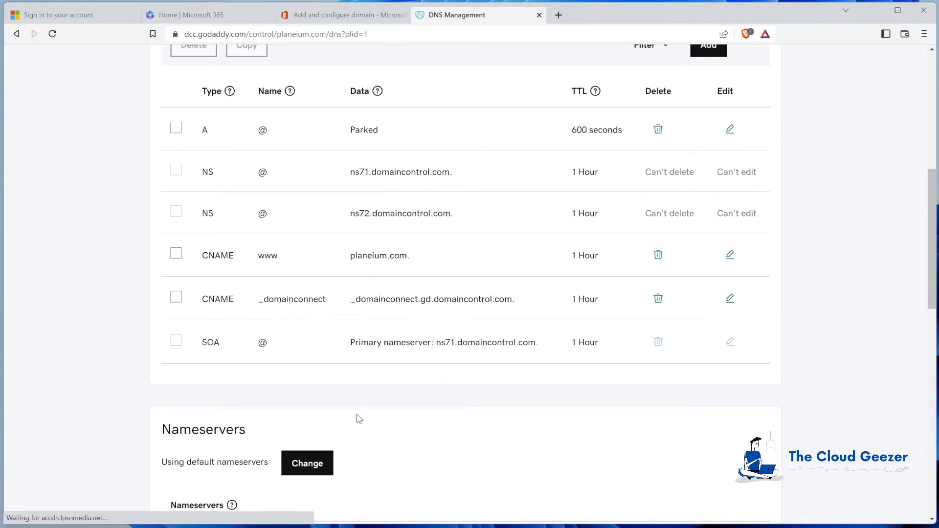
scroll(378, 176, up, 1)
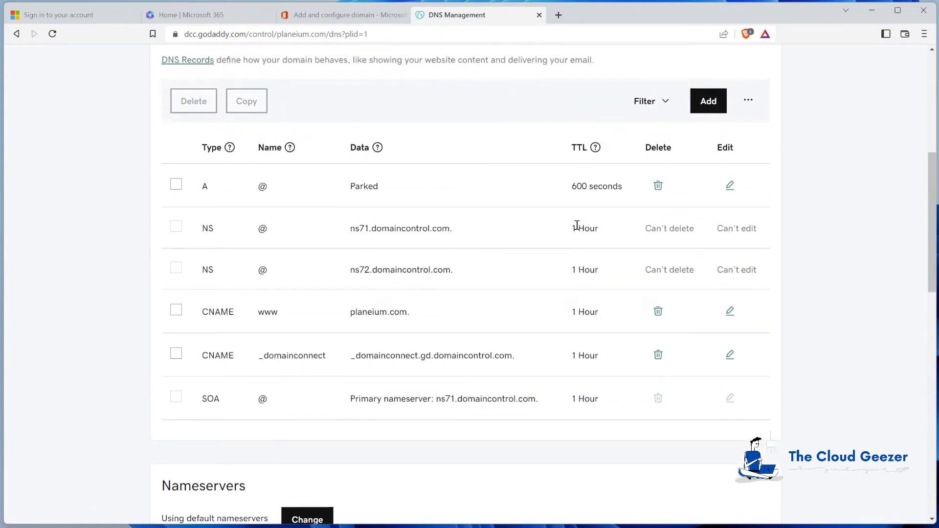
scroll(465, 191, up, 1)
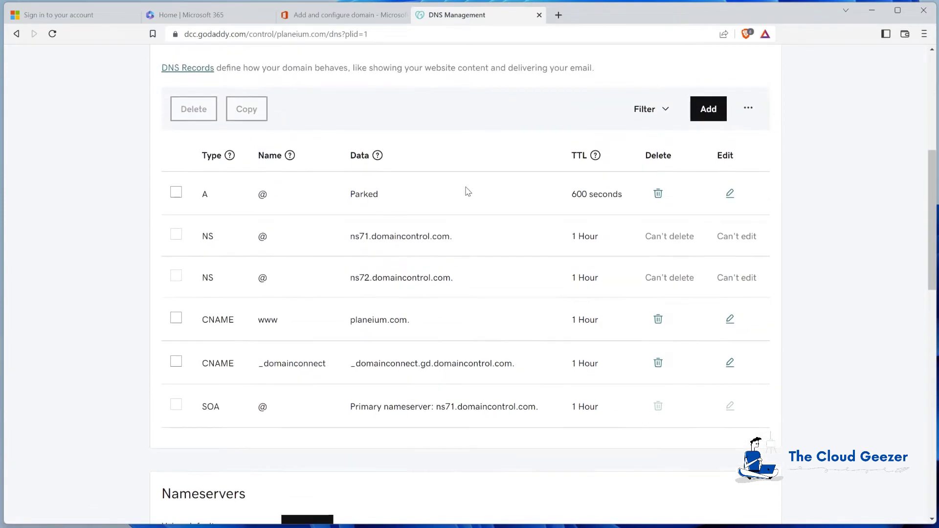
Add a TXT record with name @ and value MS=ms26575650
click(709, 159)
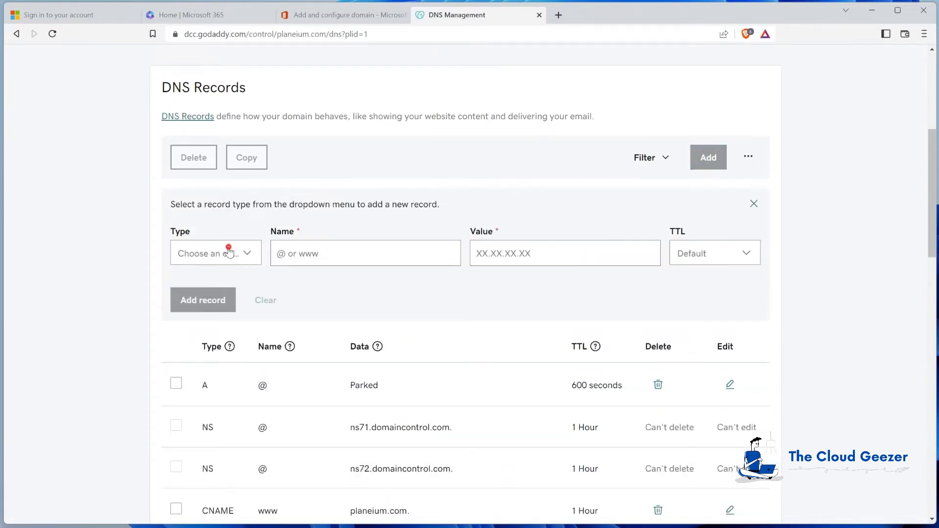
click(228, 251)
click(210, 376)
click(303, 253)
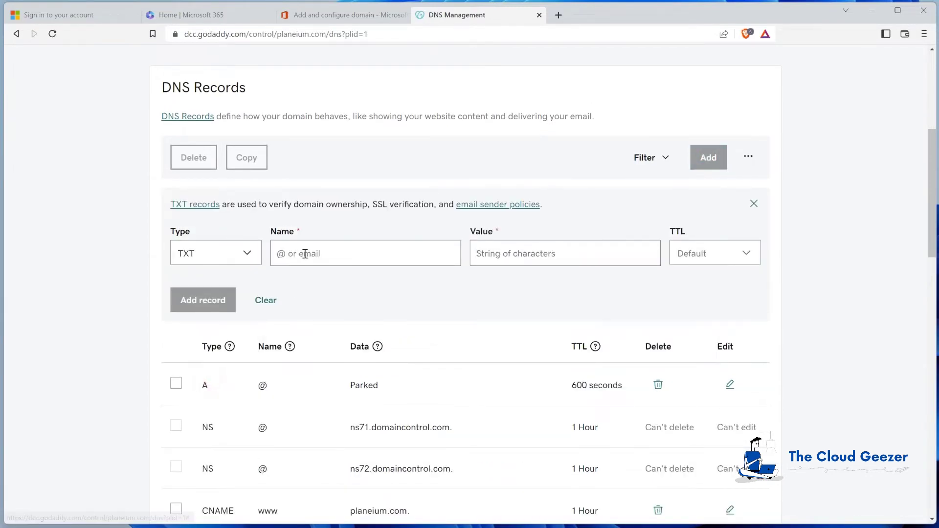
text(@)
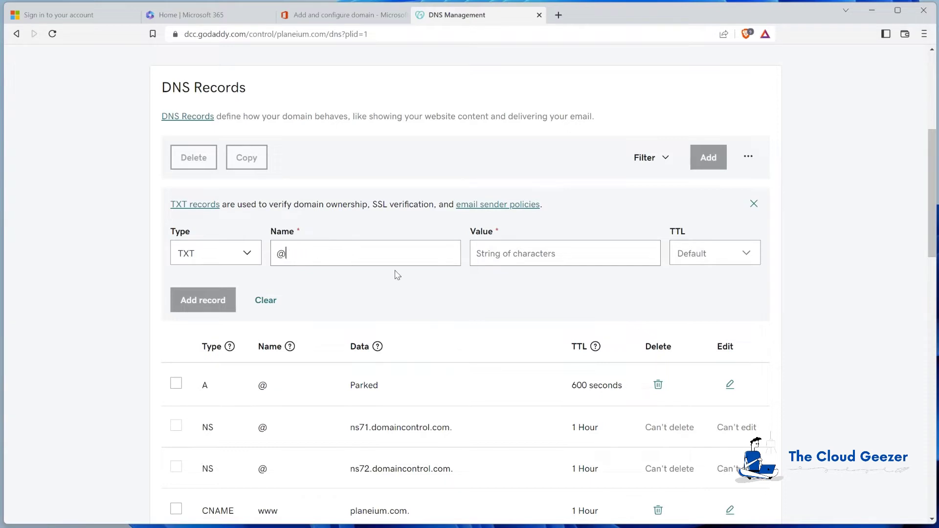
click(492, 253)
key(ctrl+v)
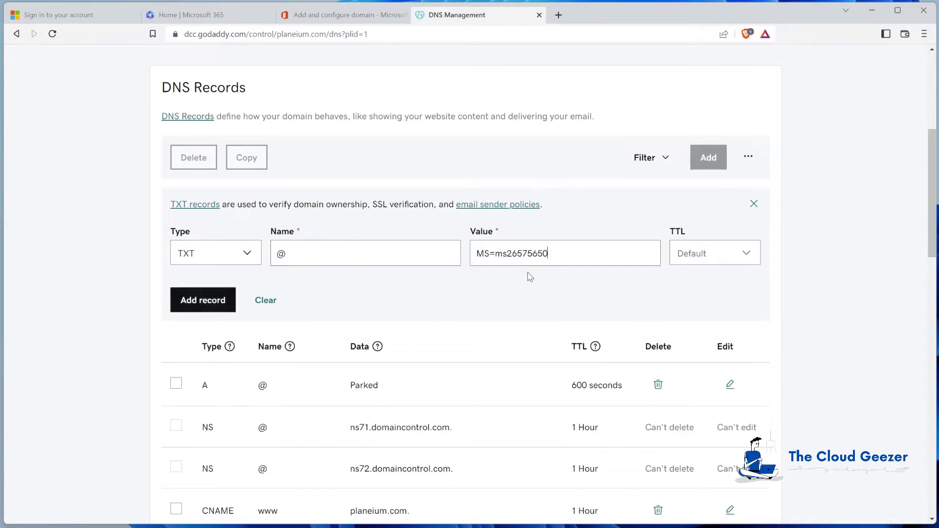
click(204, 300)
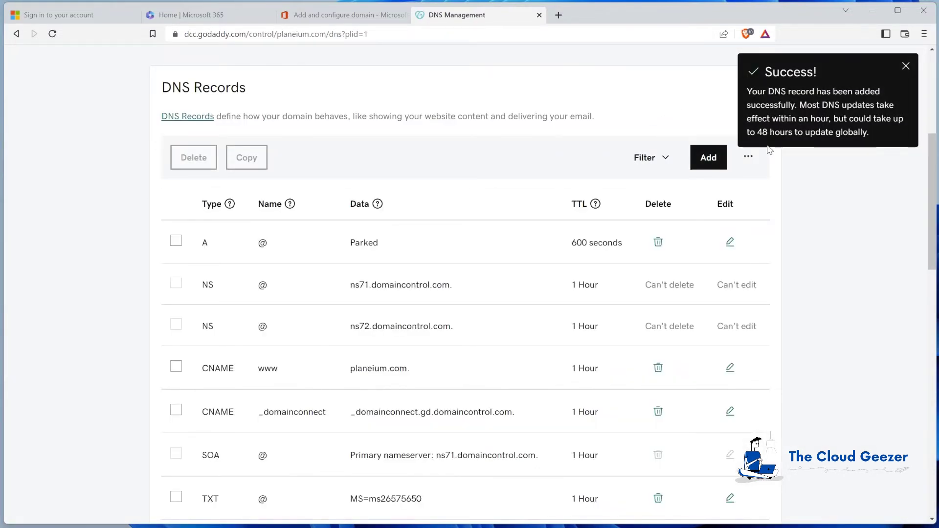
click(906, 66)
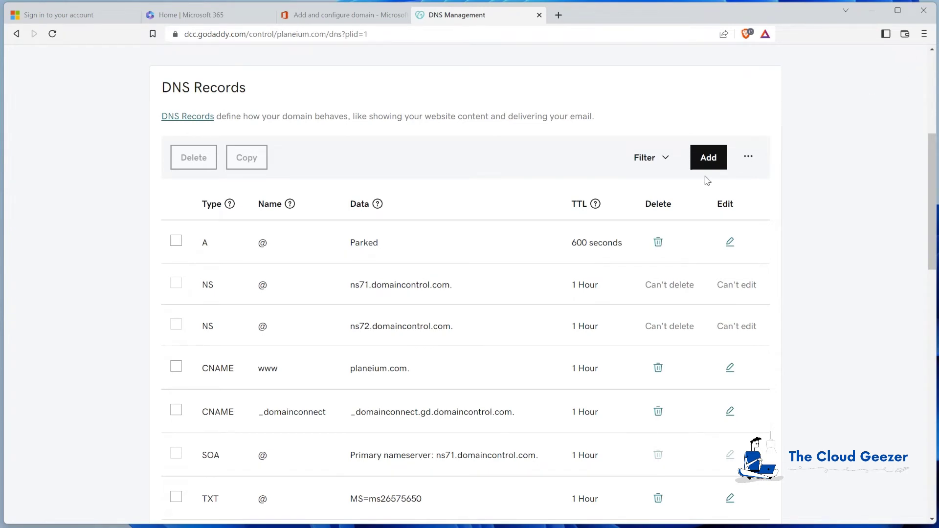
scroll(345, 404, down, 1)
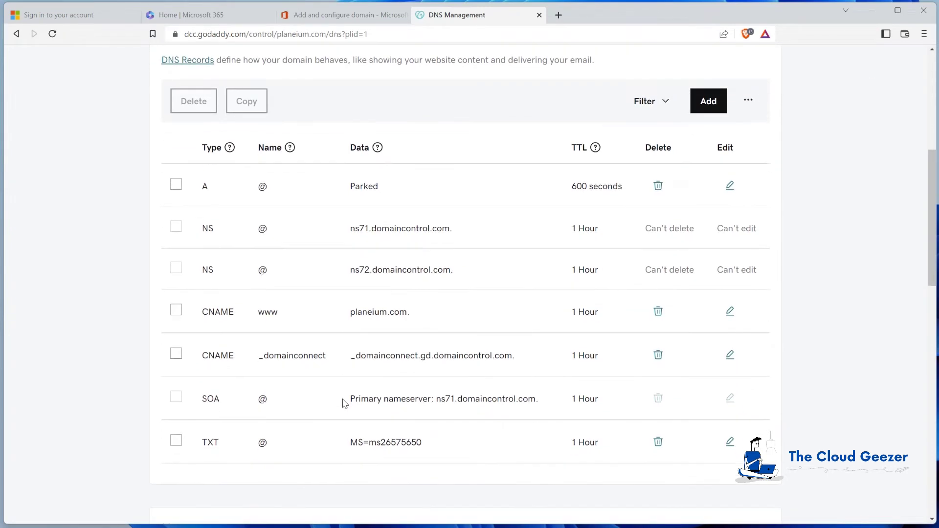
scroll(345, 404, up, 2)
Verify planeium.com ownership and continue to the Exchange MX, TXT and CNAME records list
click(342, 14)
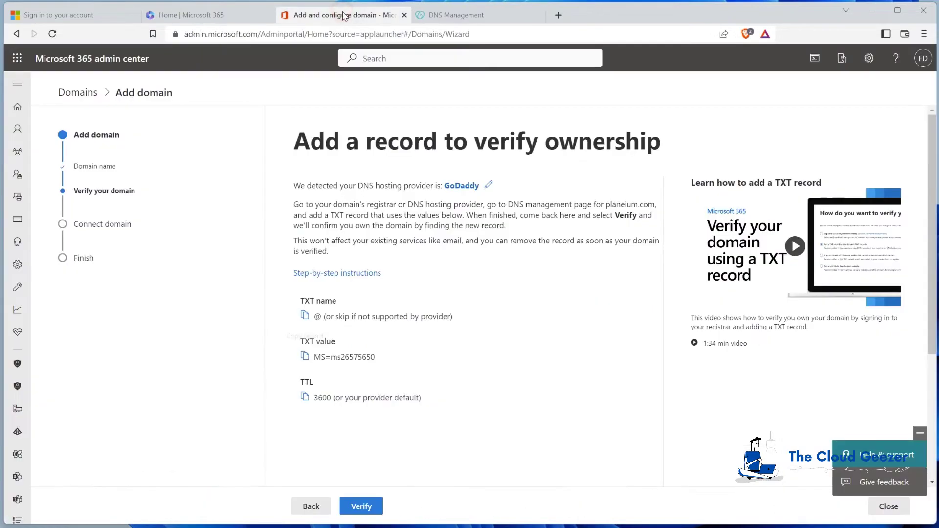
click(362, 506)
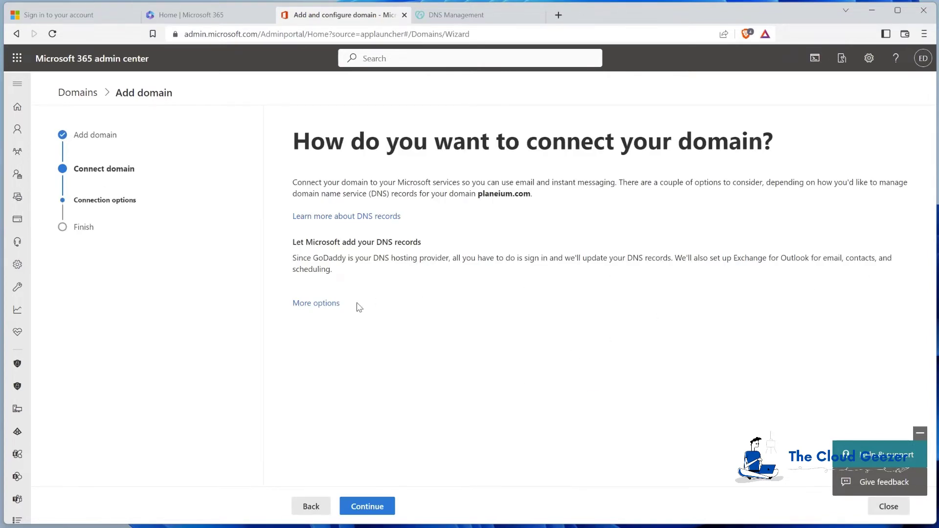
click(370, 506)
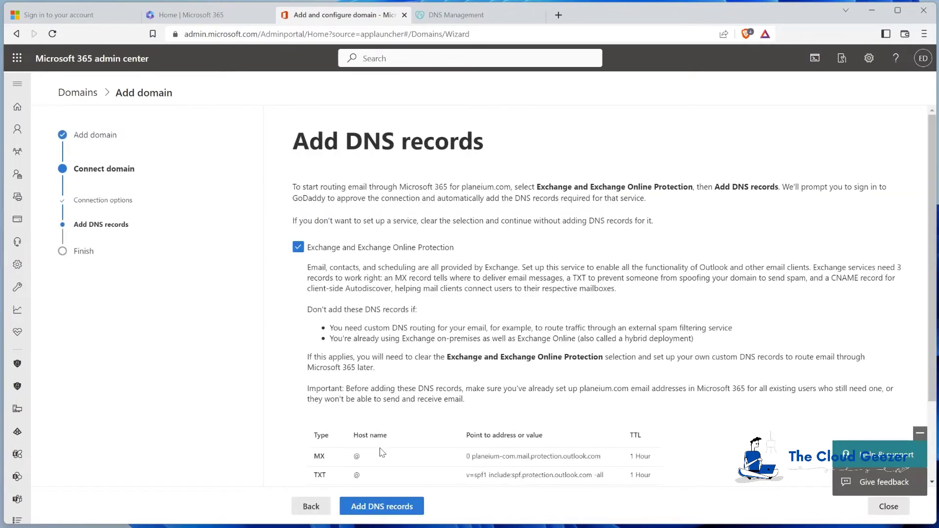
scroll(382, 449, down, 2)
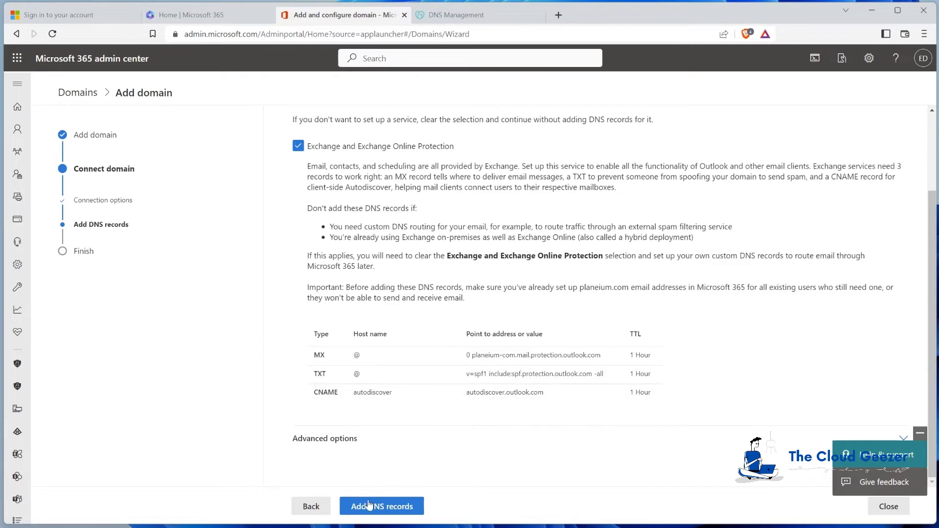
Try letting Microsoft add the records automatically, then dismiss the GoDaddy Confirm Access popup
click(383, 508)
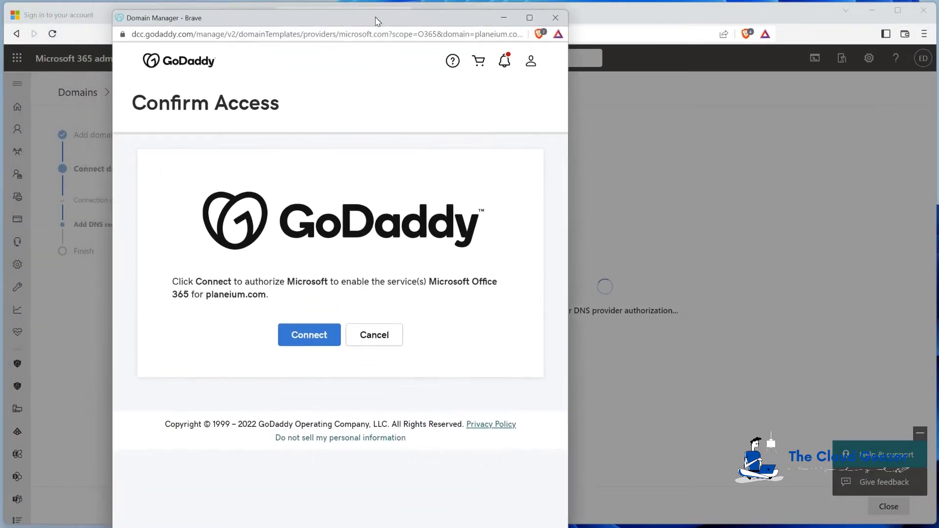
drag(376, 21, 376, 21)
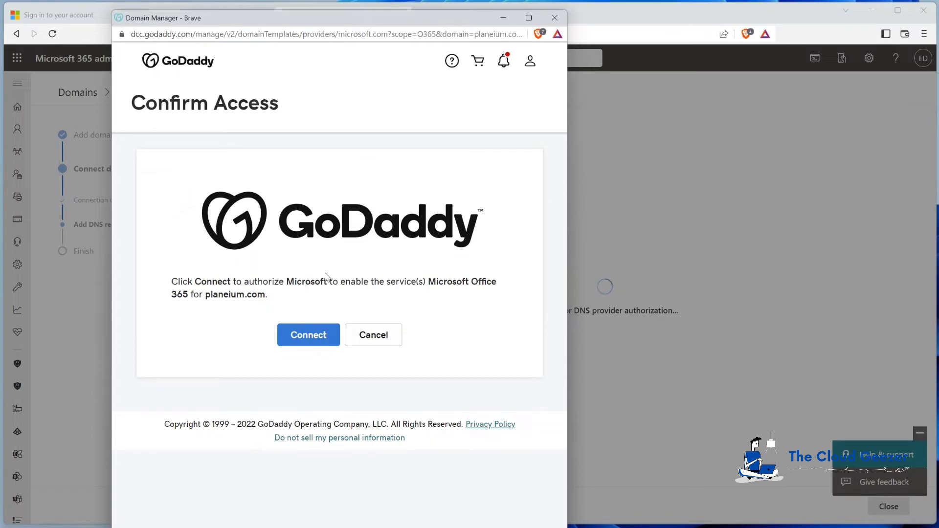
click(555, 17)
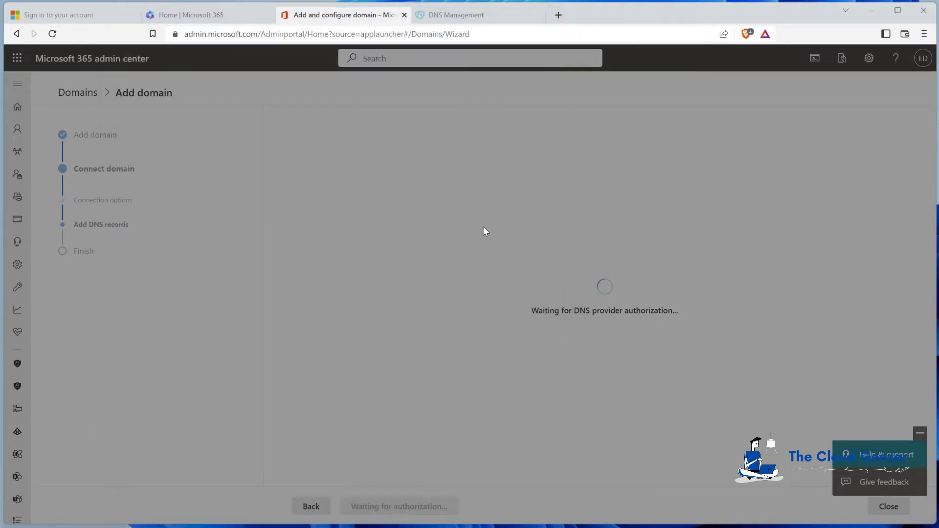
Collapse Advanced options and go back to the domain connection options
scroll(427, 273, down, 2)
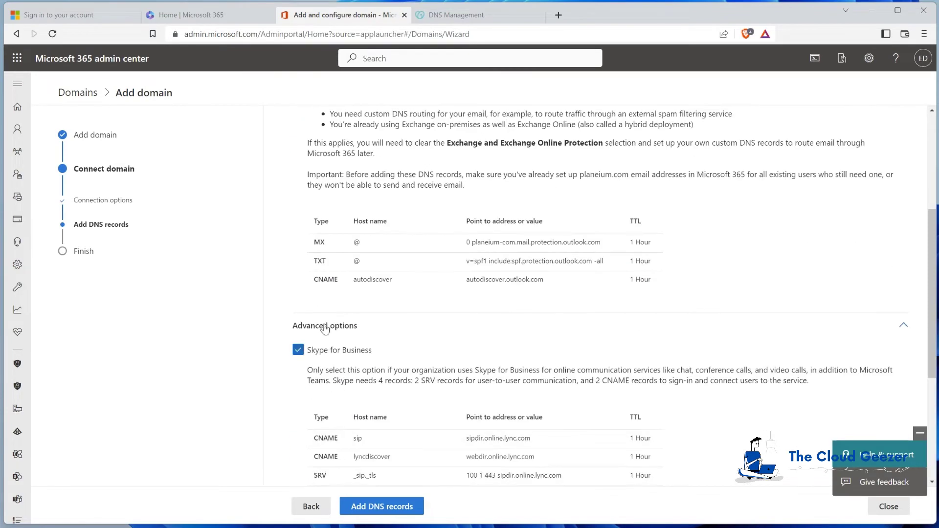
click(324, 329)
scroll(398, 411, up, 2)
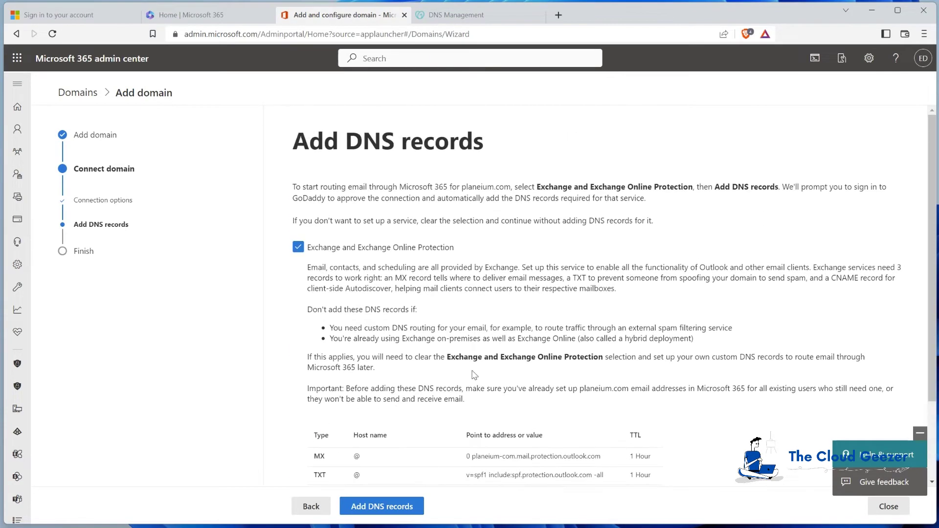
scroll(597, 293, down, 1)
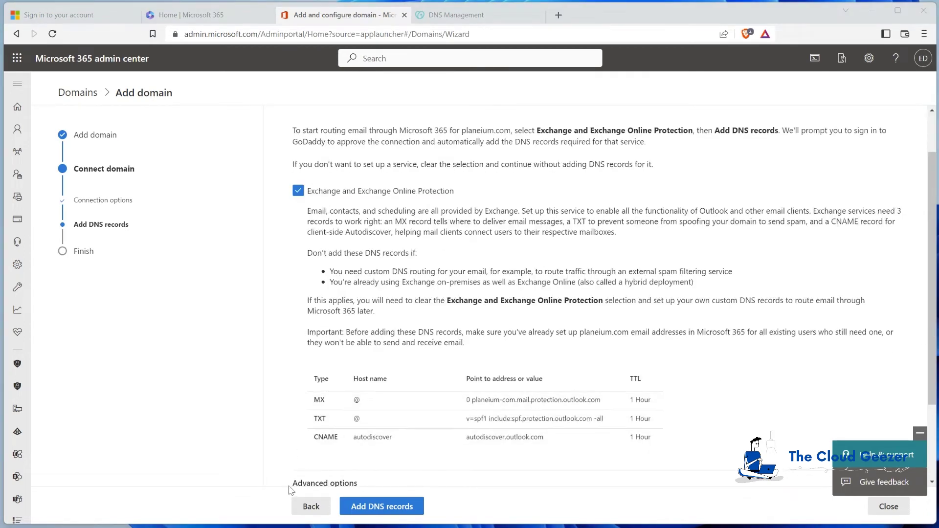
click(304, 509)
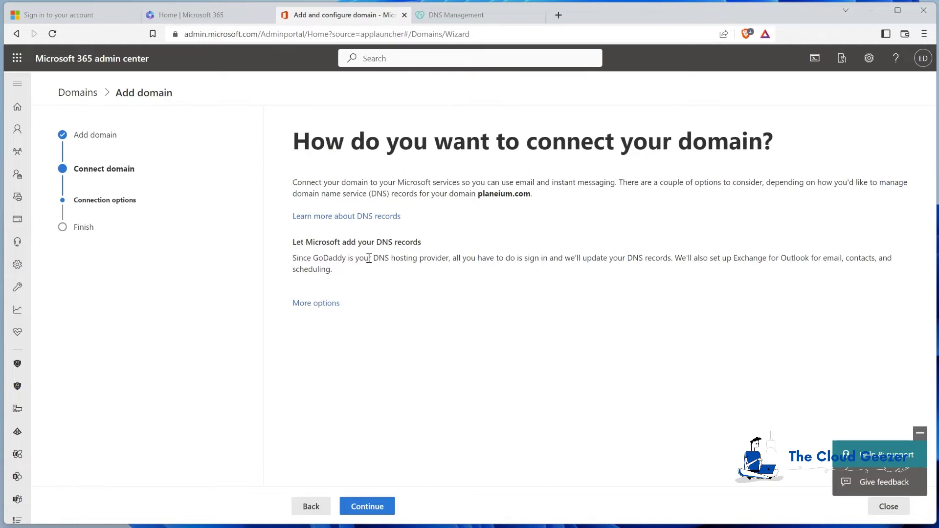
click(324, 303)
Choose to add your own DNS records and continue to the required records list
click(298, 298)
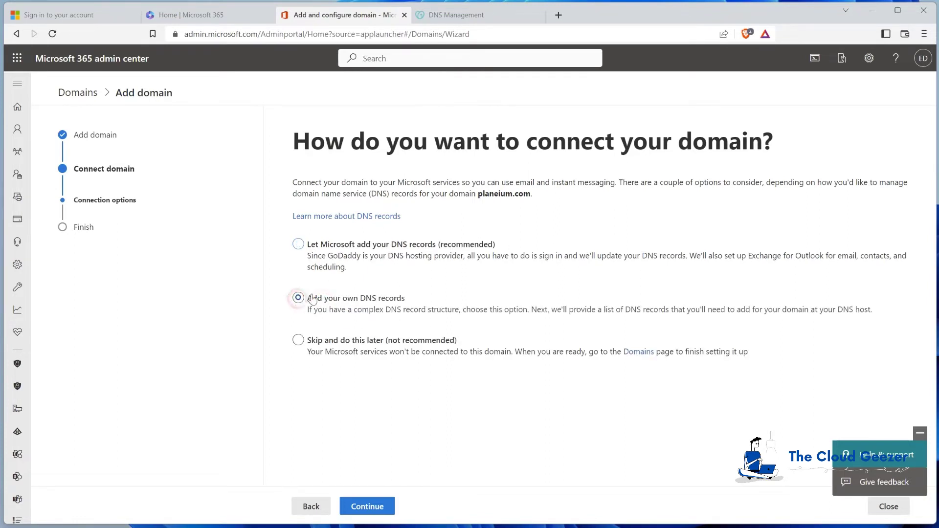
click(368, 507)
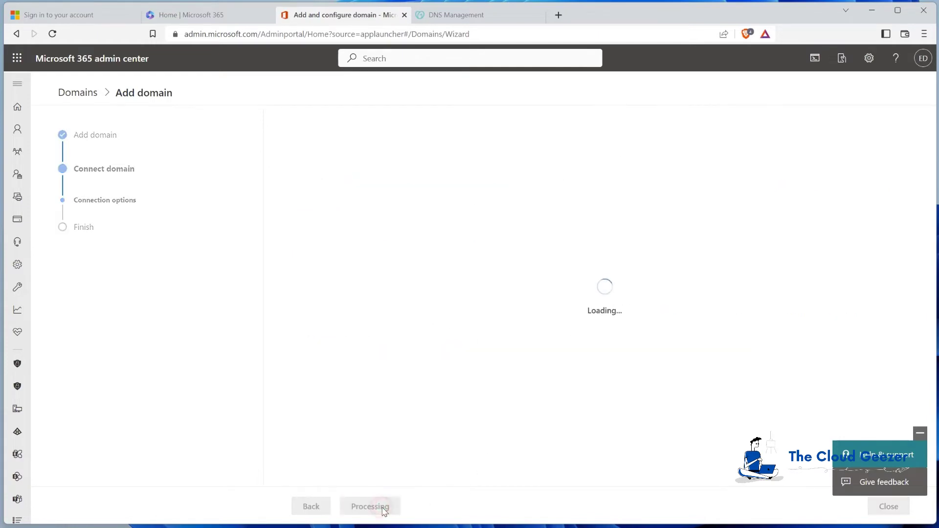
scroll(380, 410, down, 3)
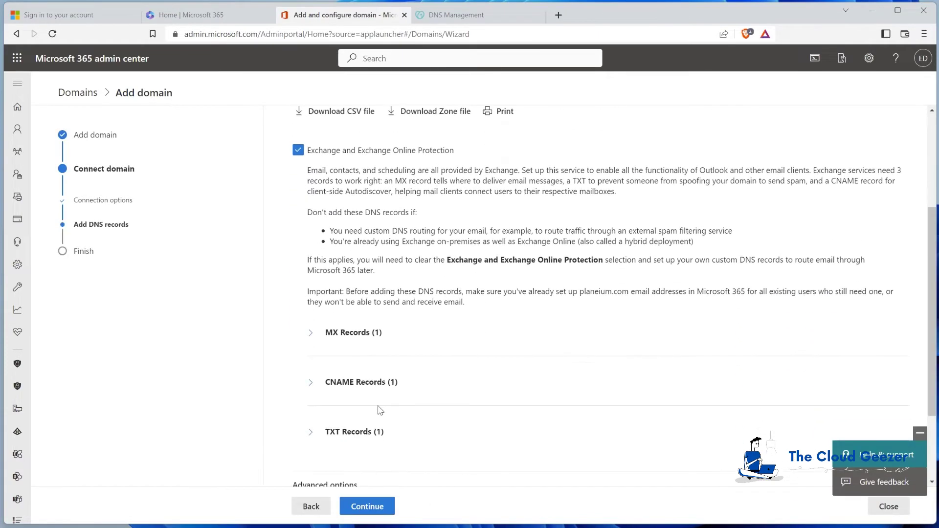
scroll(404, 404, down, 1)
Expand the MX and TXT record details and copy the MX value planeium-com.mail.protection.outlook.com
click(310, 274)
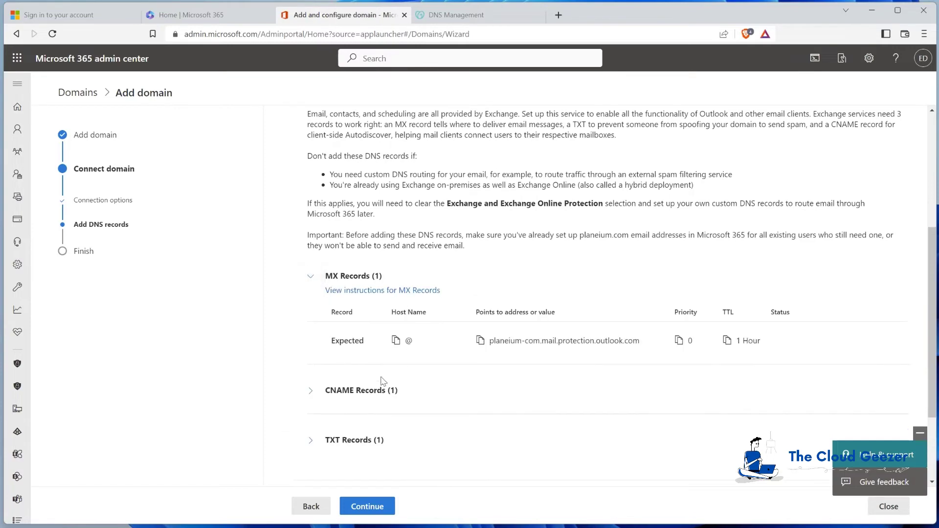
scroll(345, 362, down, 1)
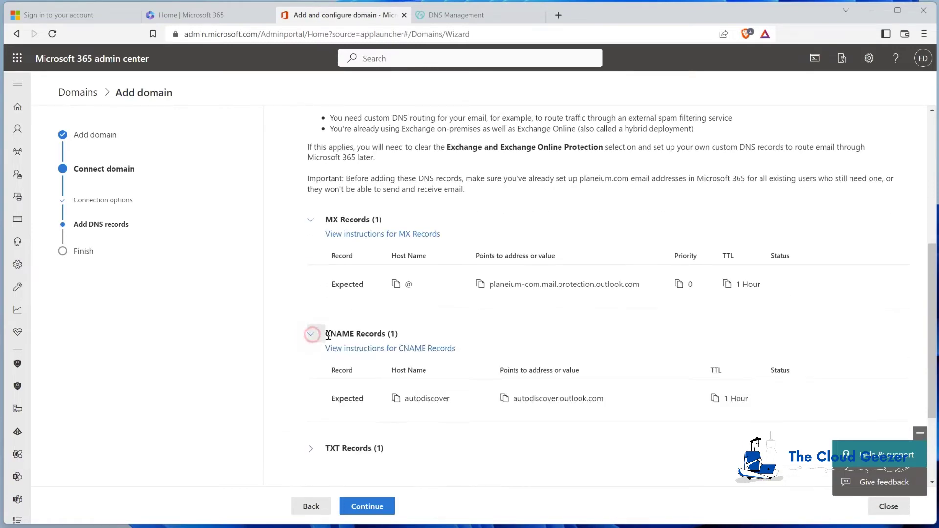
scroll(328, 335, down, 3)
click(310, 336)
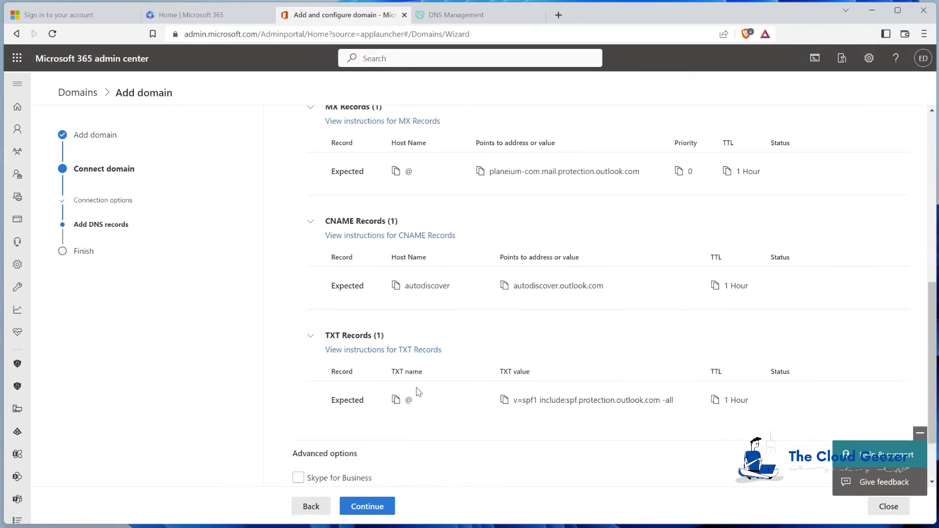
scroll(419, 391, up, 3)
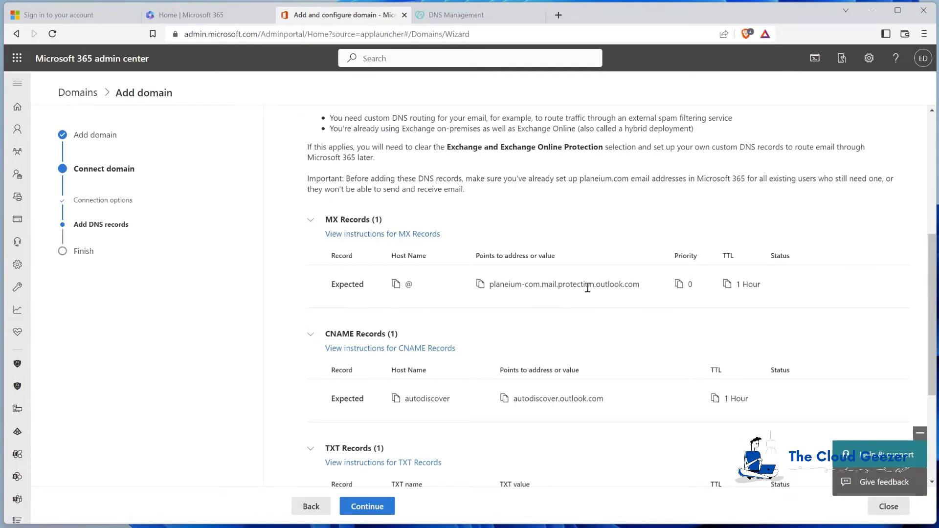
click(480, 285)
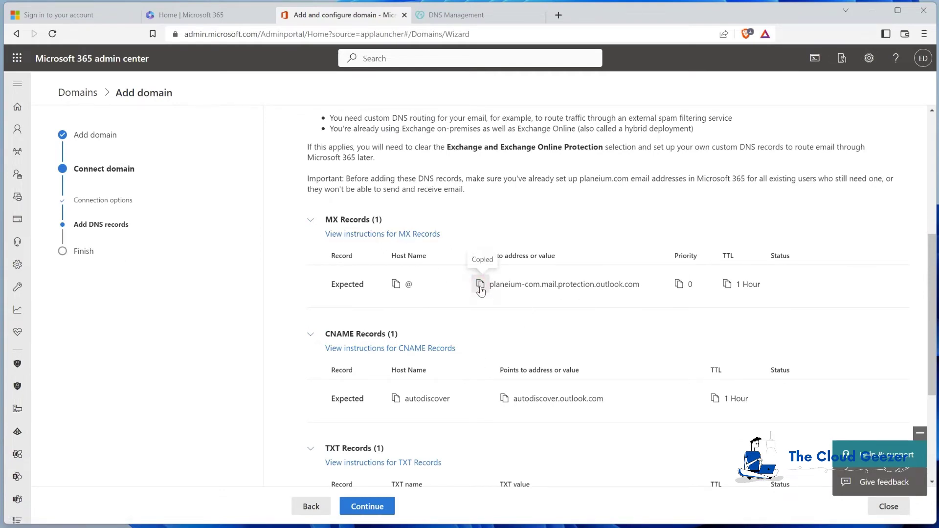
click(448, 15)
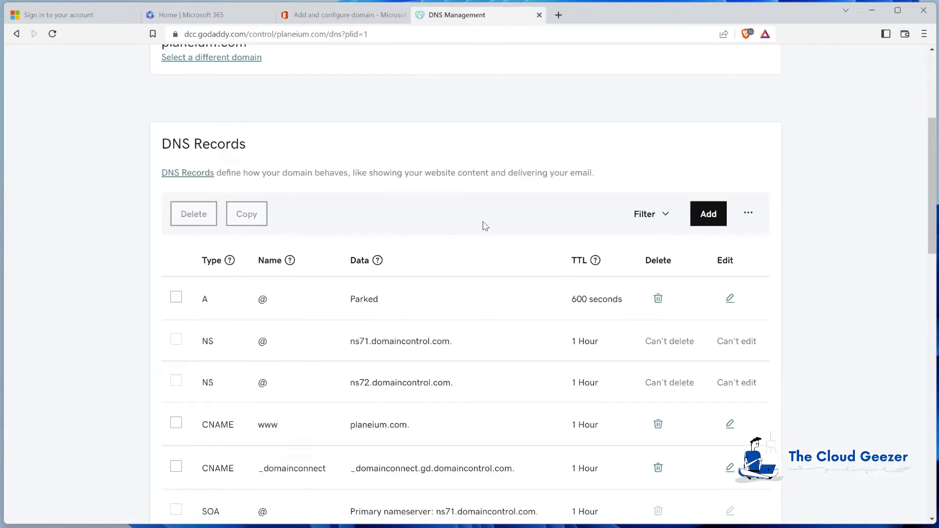
Start a new MX record in GoDaddy with name @
scroll(449, 332, down, 2)
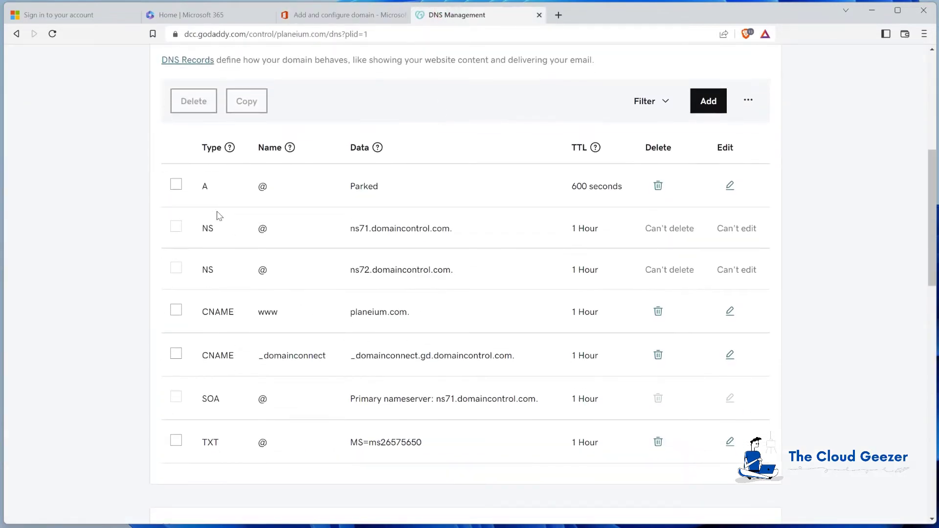
click(720, 108)
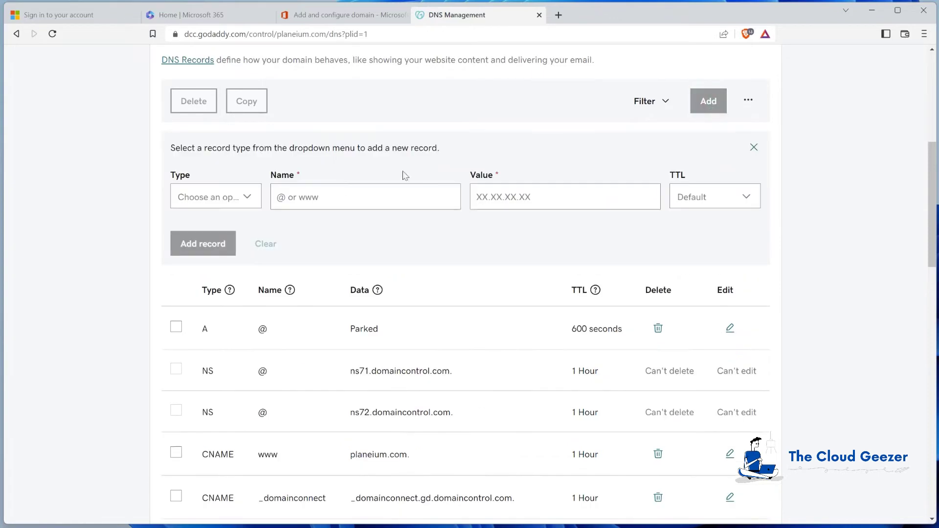
click(227, 197)
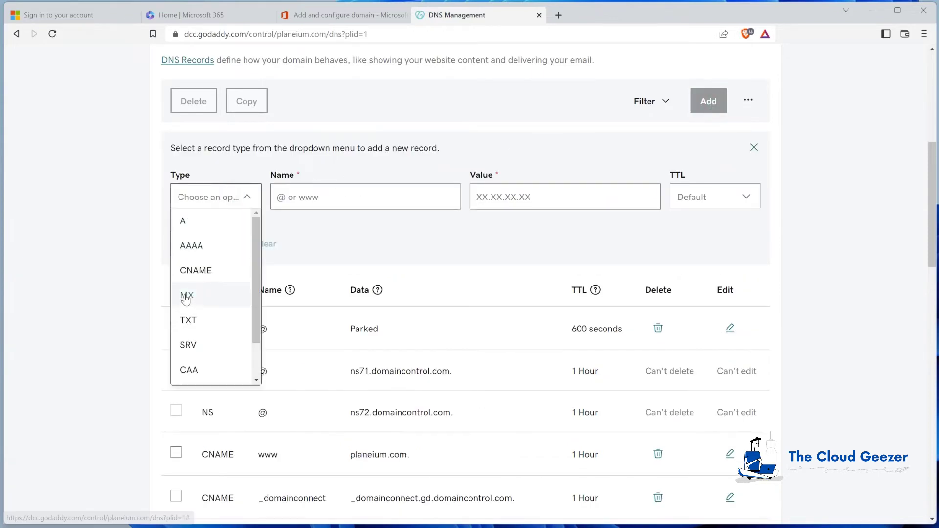
click(186, 296)
click(293, 196)
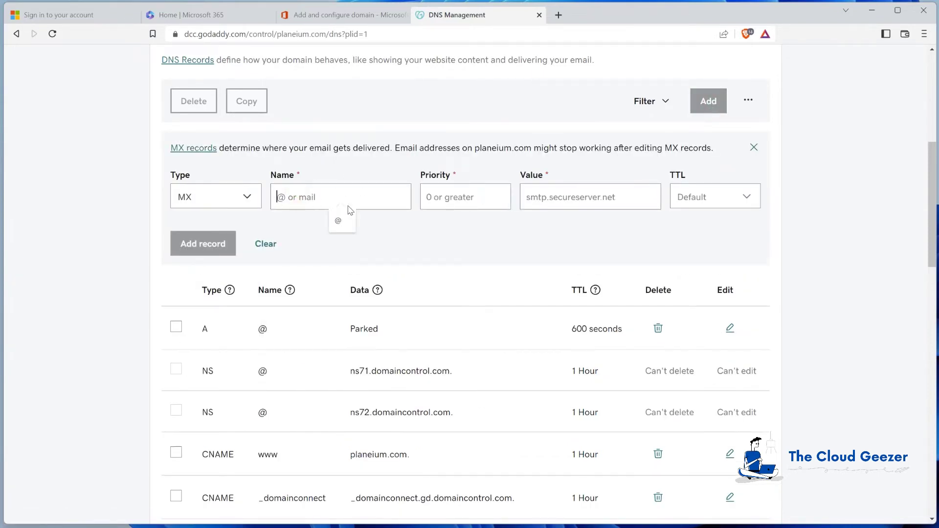
key(ctrl+2)
click(357, 14)
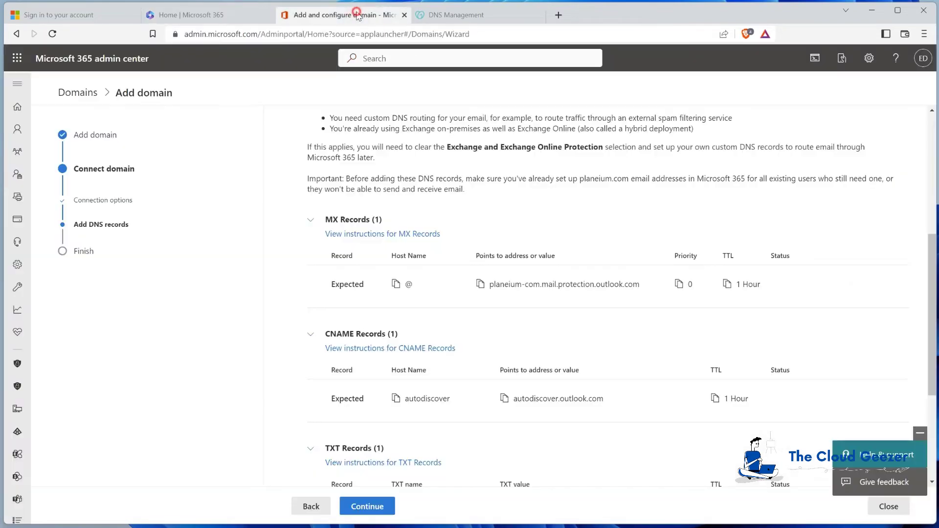
click(435, 16)
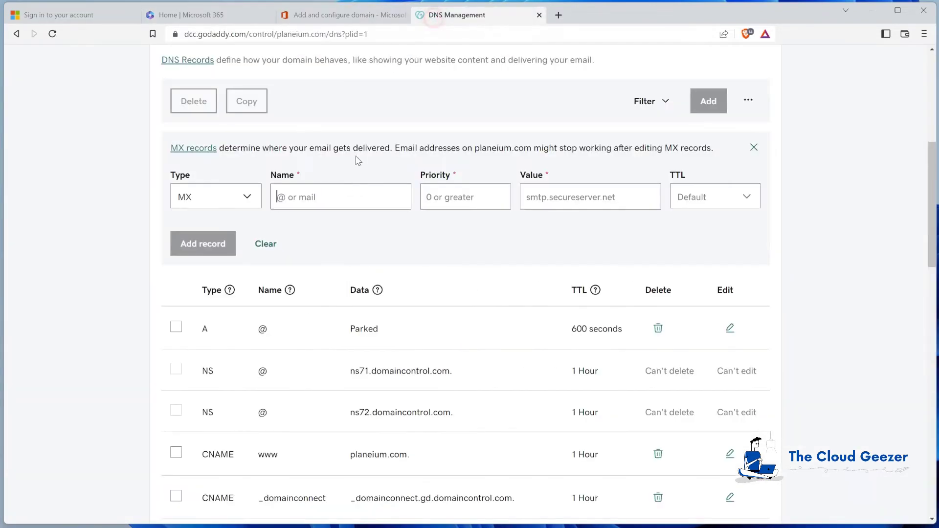
click(317, 202)
click(338, 220)
Give the MX record priority 10, value planeium-com.mail.protection.outlook.com, 1 Hour TTL, and save it
click(458, 198)
text(10)
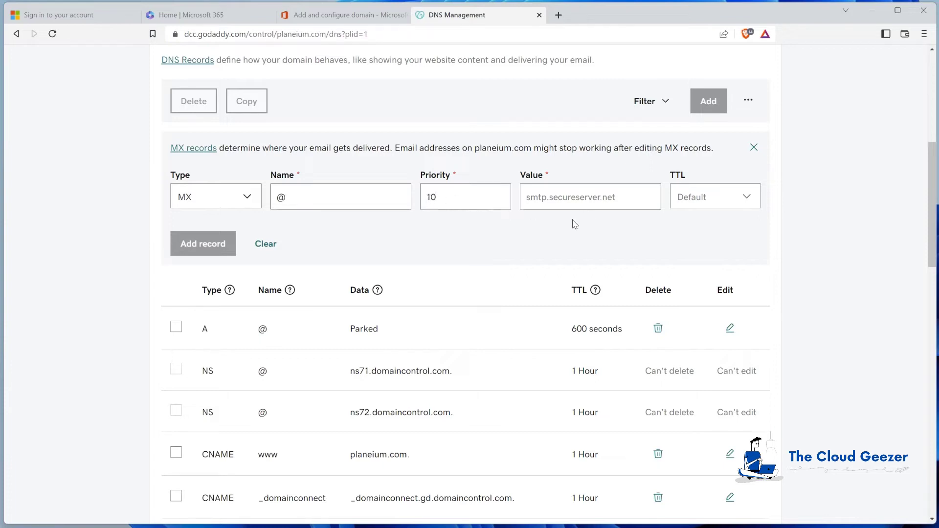
key(ctrl+v)
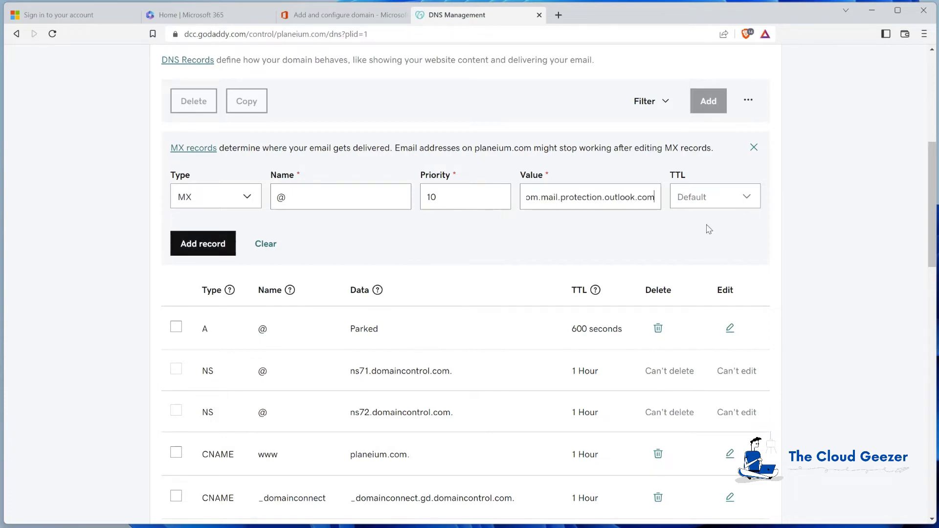
click(747, 197)
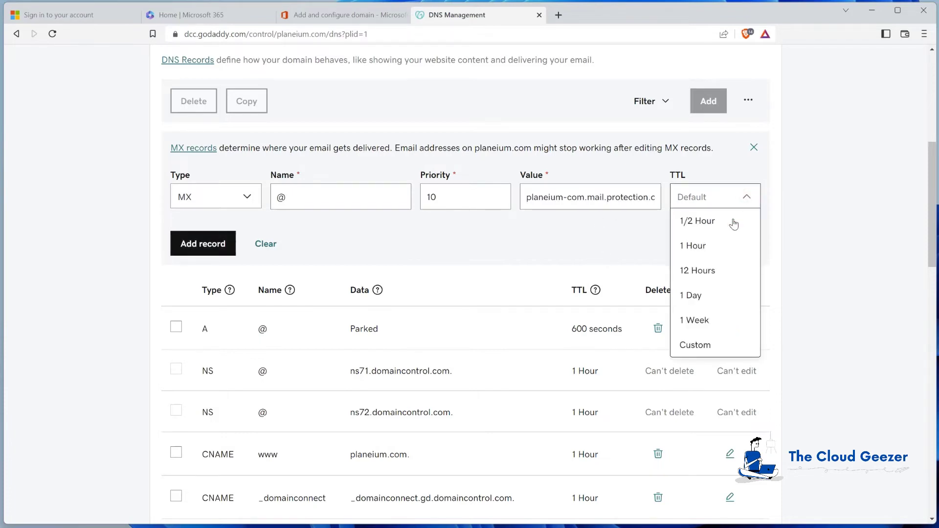
click(721, 247)
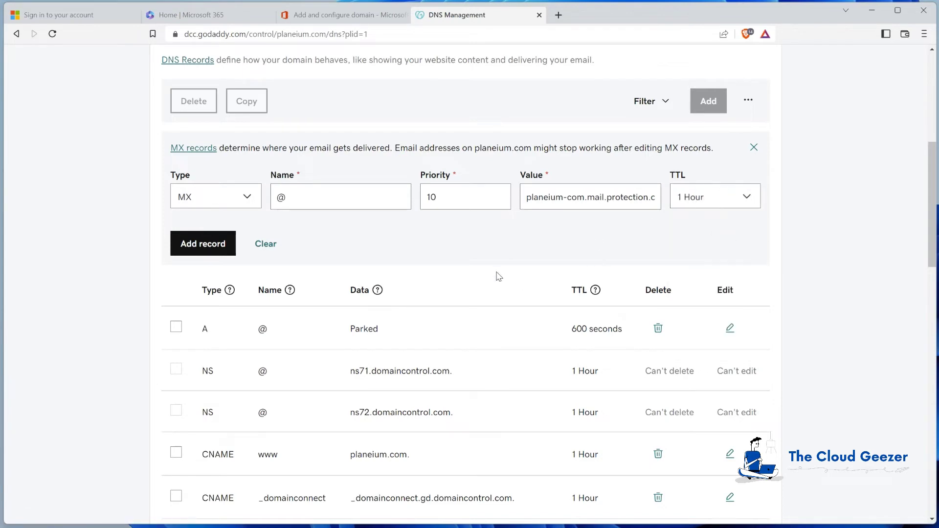
click(204, 250)
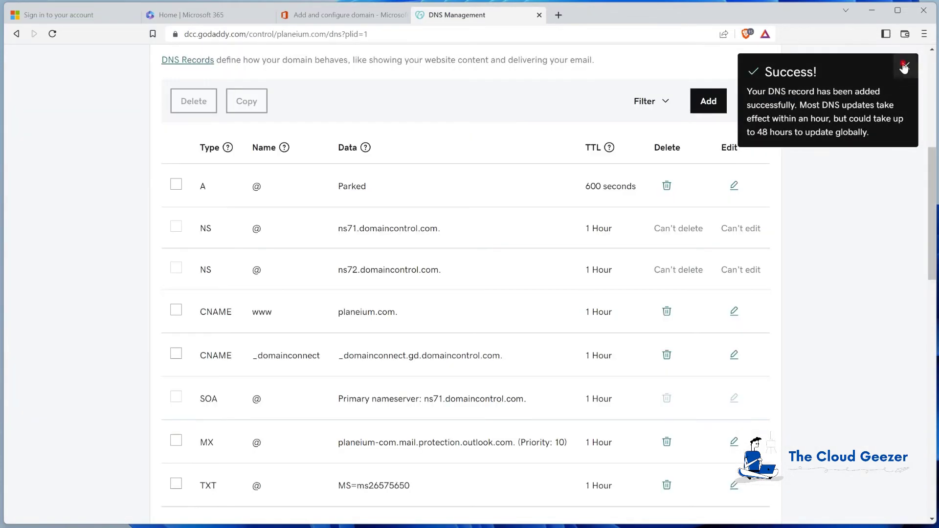
click(906, 66)
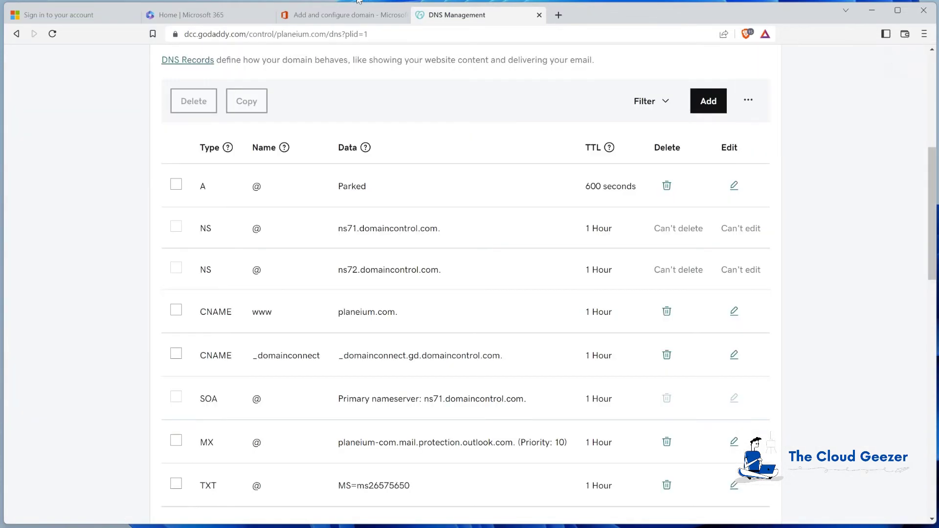
click(342, 15)
scroll(397, 279, down, 1)
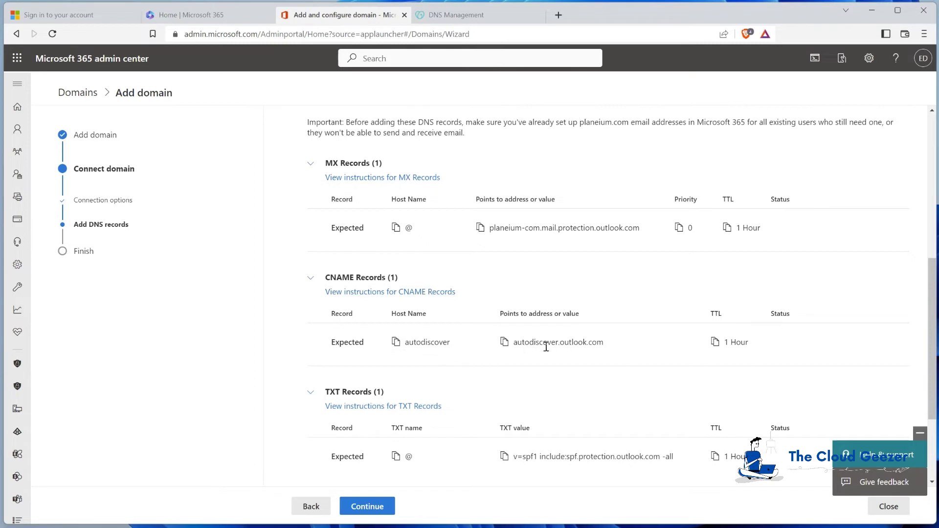
Add CNAME autodiscover → autodiscover.outlook.com in GoDaddy, then copy Microsoft 365's SPF TXT value
click(503, 342)
click(464, 18)
click(708, 104)
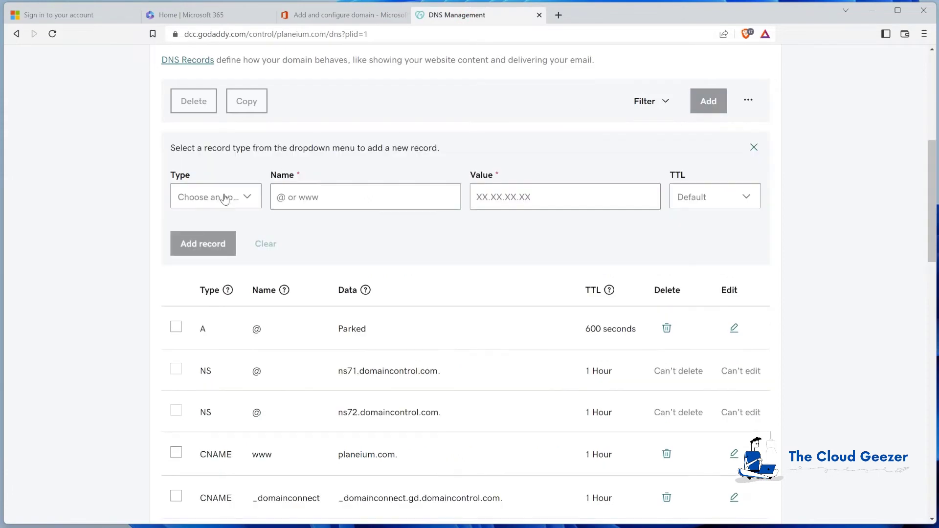
click(216, 195)
click(250, 273)
click(341, 197)
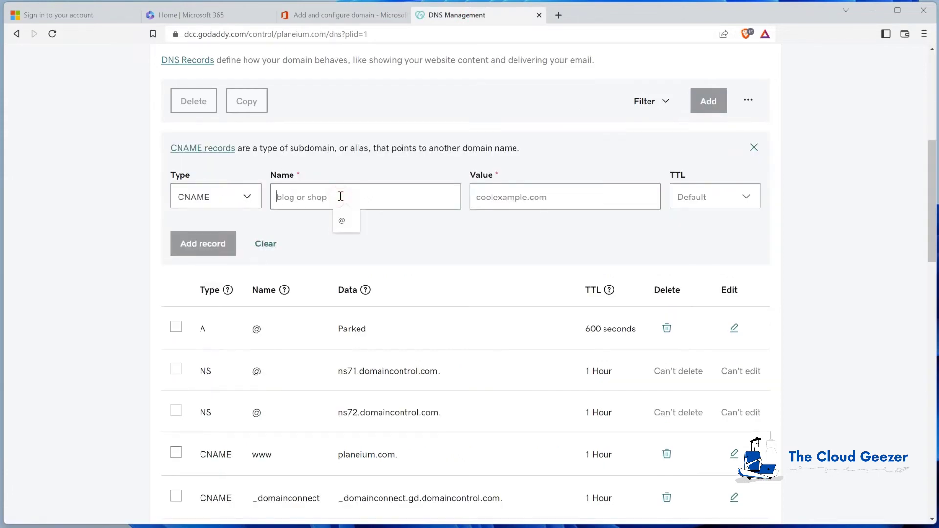
text(autodiscover)
key(ctrl+v)
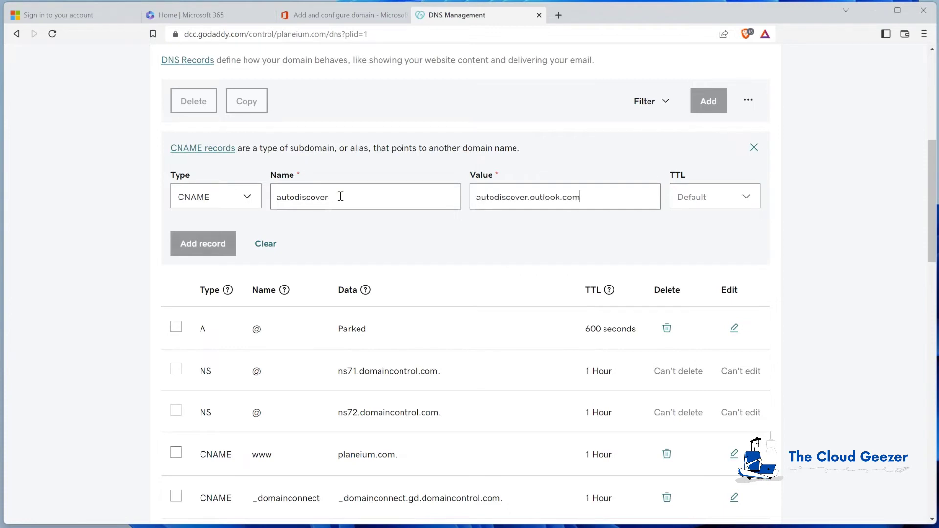
click(196, 245)
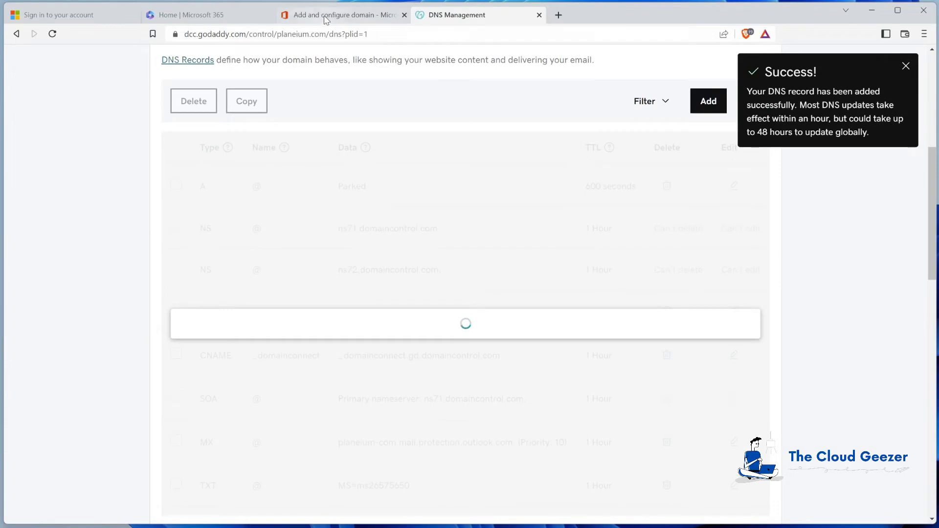
click(324, 15)
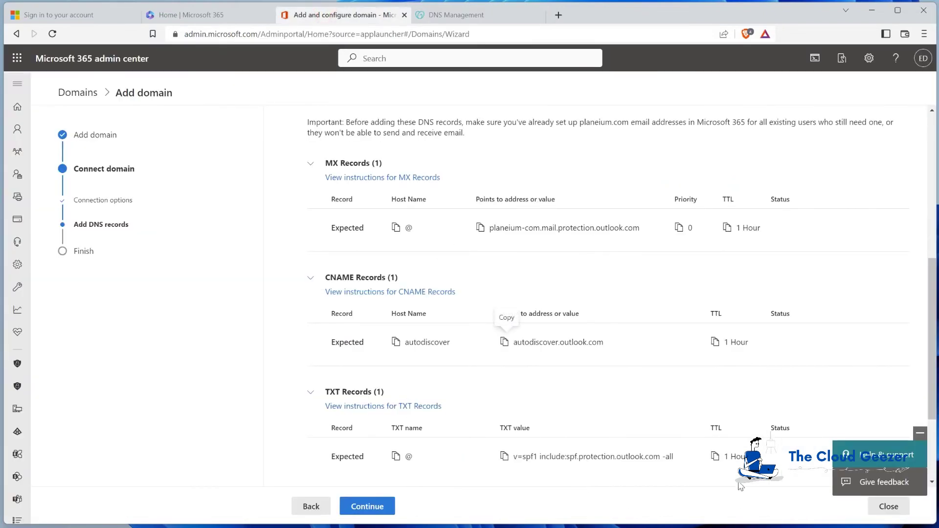
click(506, 456)
Add a TXT record at @ with value v=spf1 include:spf.protection.outlook.com -all
click(449, 14)
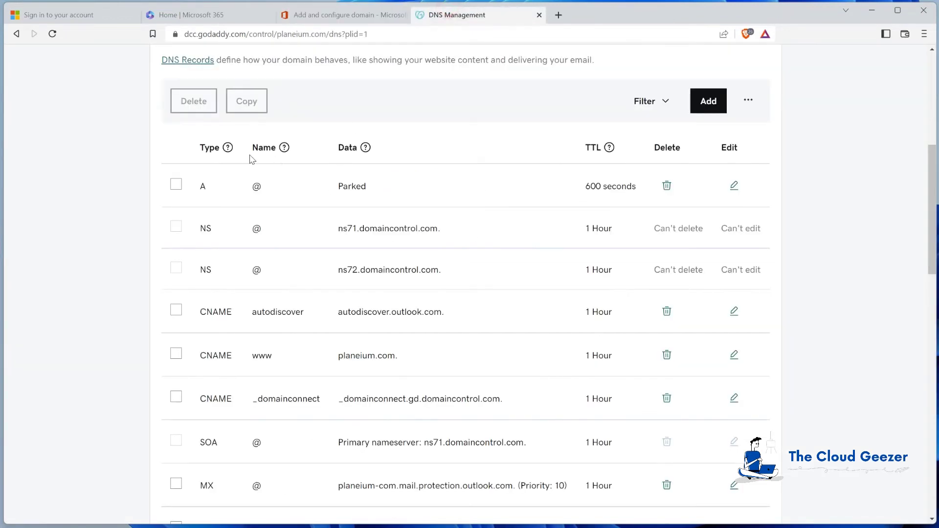
click(317, 81)
click(708, 101)
click(235, 202)
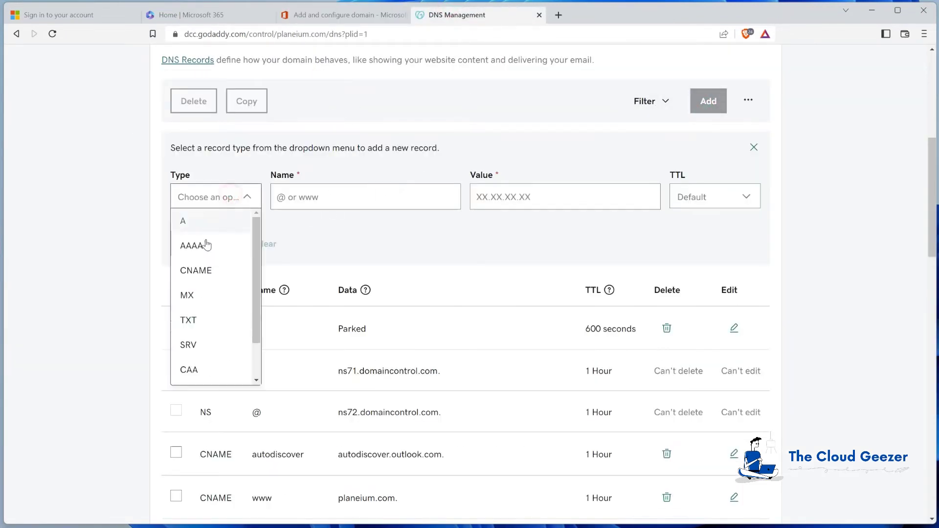
click(208, 319)
click(312, 195)
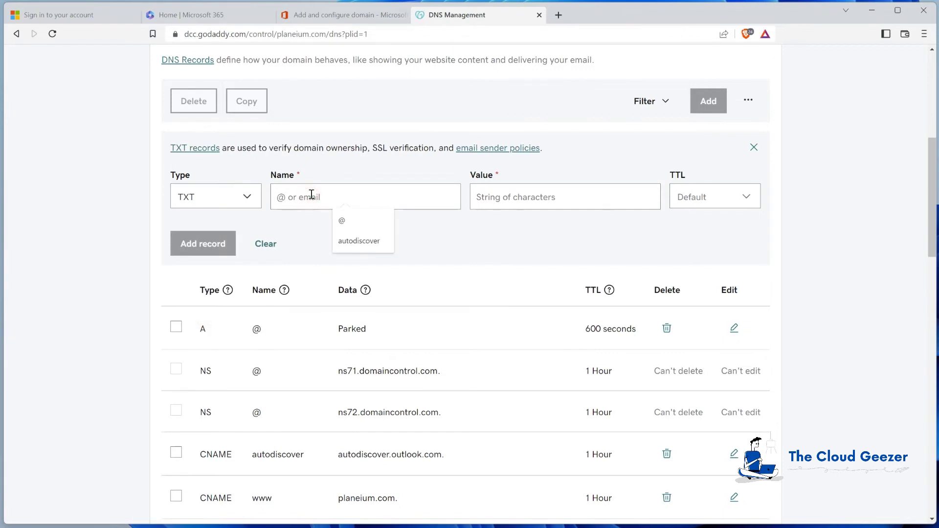
text(@)
click(504, 196)
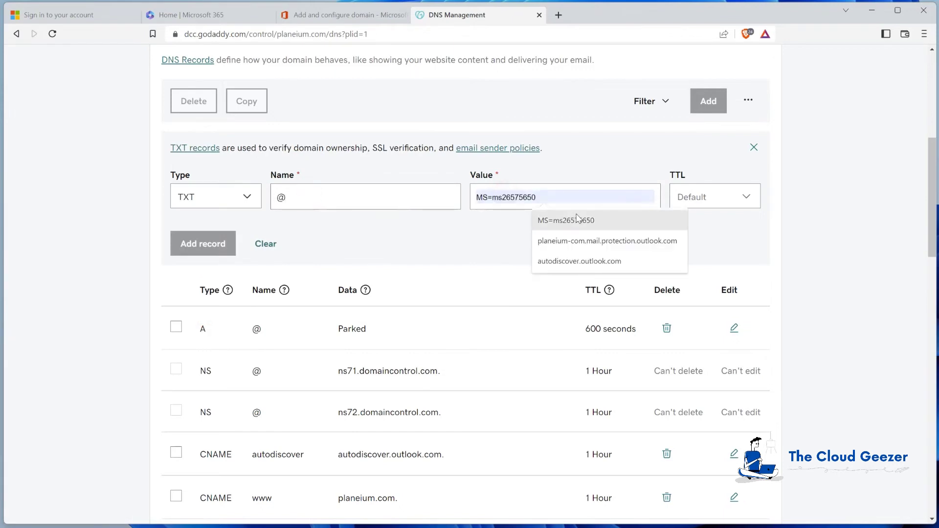
key(ctrl+v)
click(220, 243)
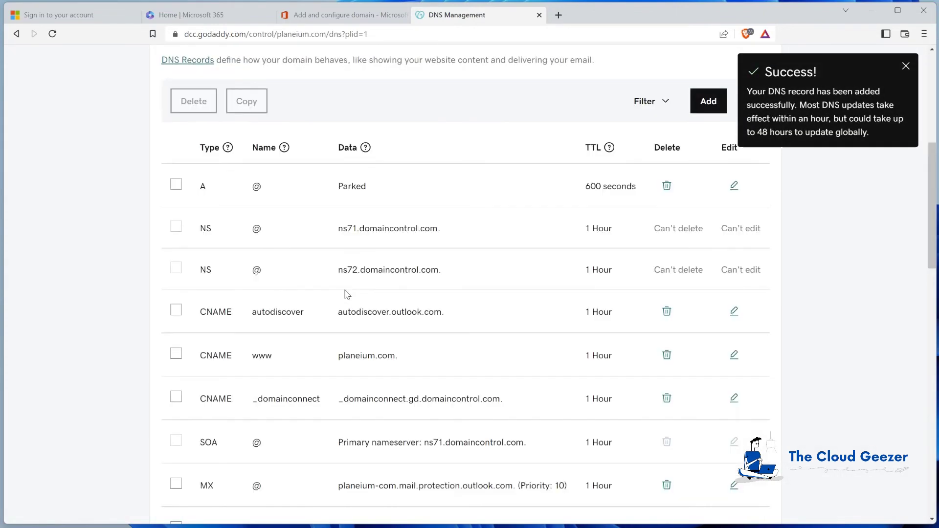
Delete the old MS=ms26575650 verification TXT record
scroll(345, 296, down, 2)
scroll(346, 293, down, 2)
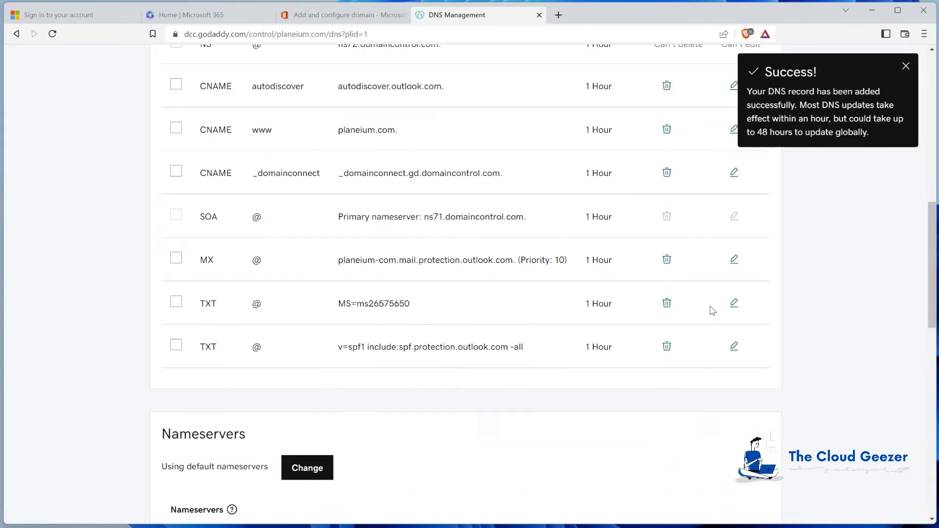
click(668, 303)
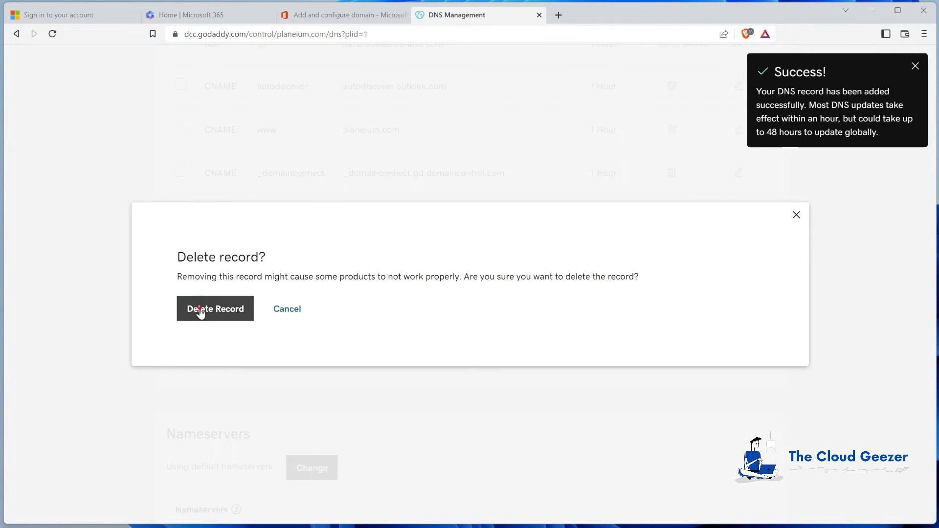
click(198, 311)
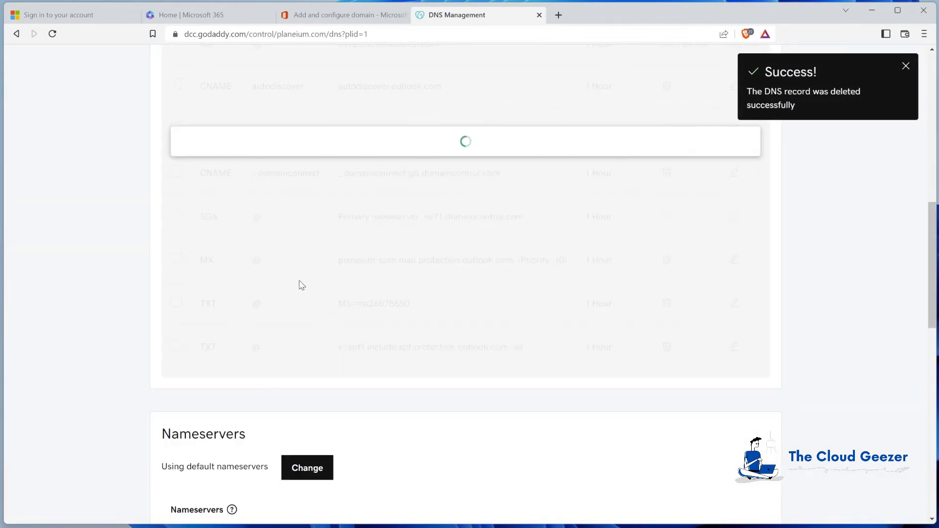
scroll(375, 255, up, 3)
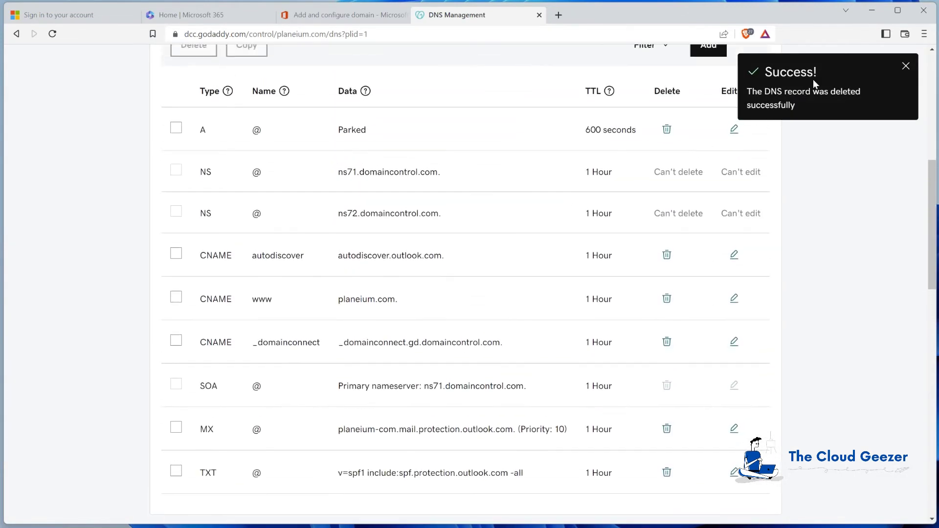
Dismiss the GoDaddy success notice and return to Microsoft 365's Add DNS records page
click(906, 66)
click(353, 15)
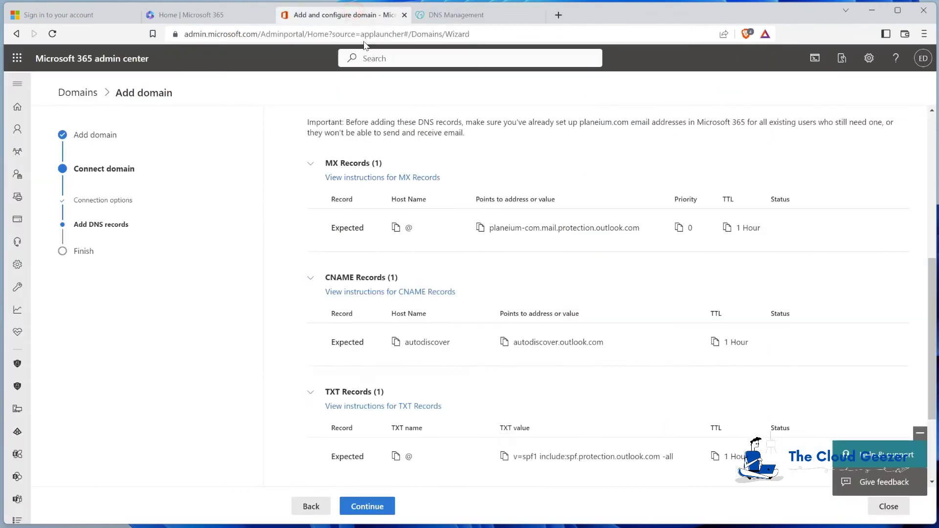
scroll(389, 209, down, 1)
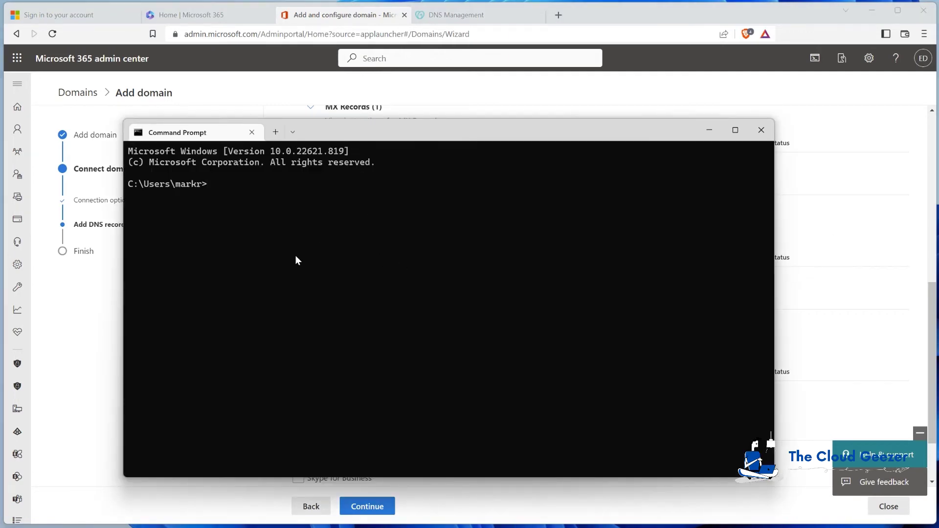
In nslookup, confirm planeium.com's MX points to planeium-com.mail.protection.outlook.com, then switch the lookup server to 8.8.8.8
click(272, 237)
text(nslookup)
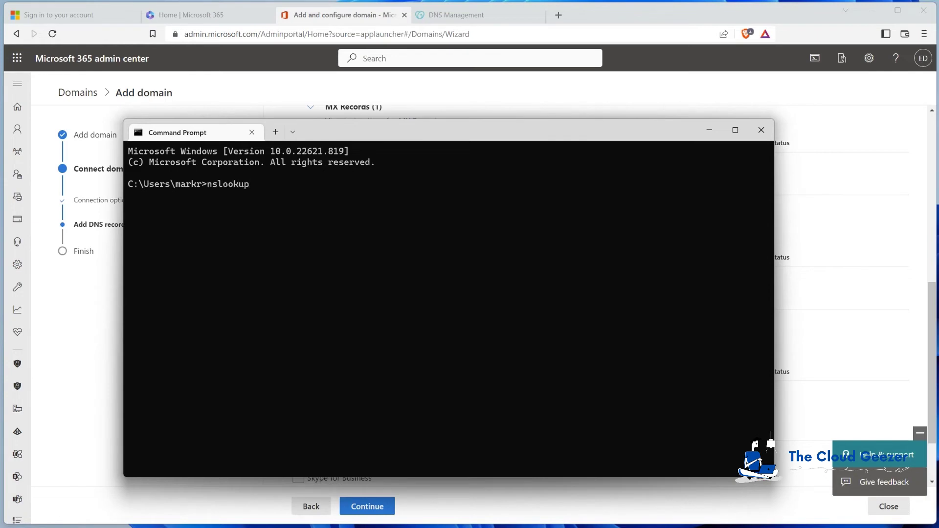
key(Return)
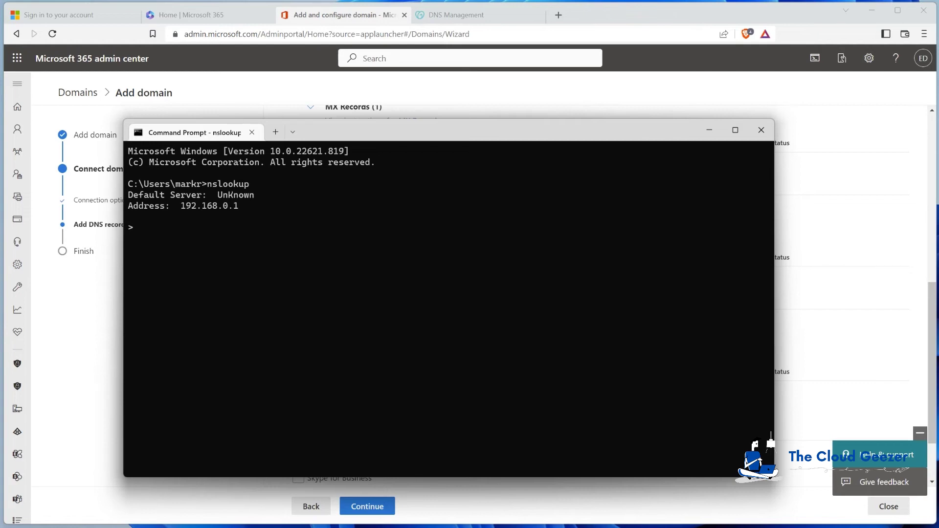
text(set q=m)
text(x)
text(planeium.)
text(com)
key(Return)
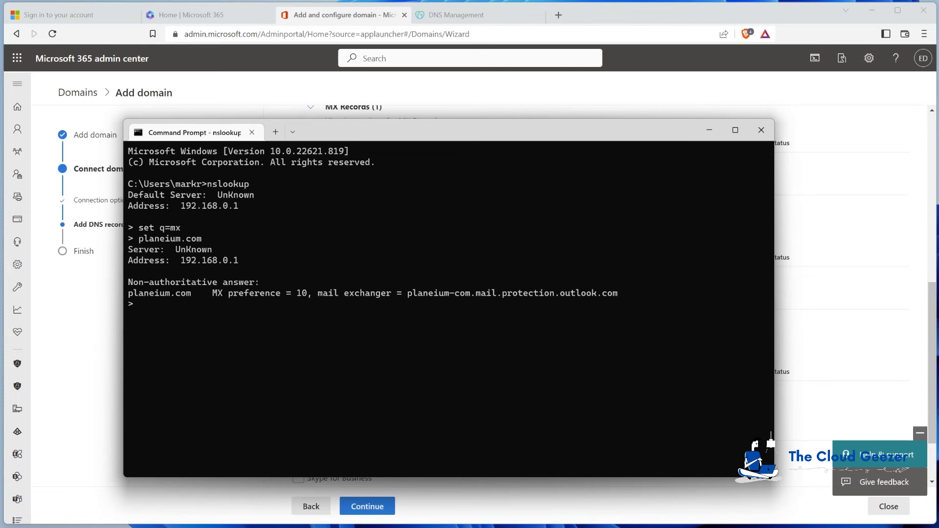
text(server 8.8.8.8)
key(Return)
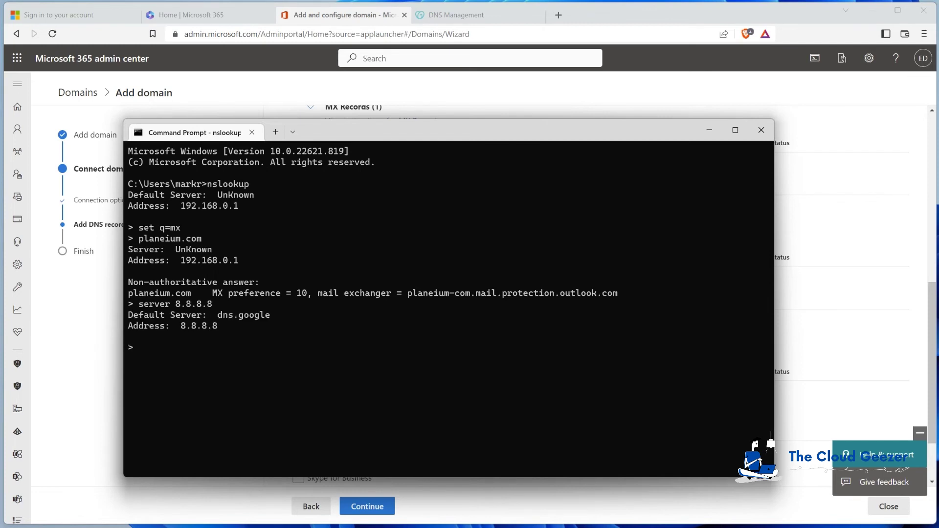
Re-query planeium.com's MX through 8.8.8.8, then check its SPF TXT record with set q=txt
key(Up)
key(Up)
key(Return)
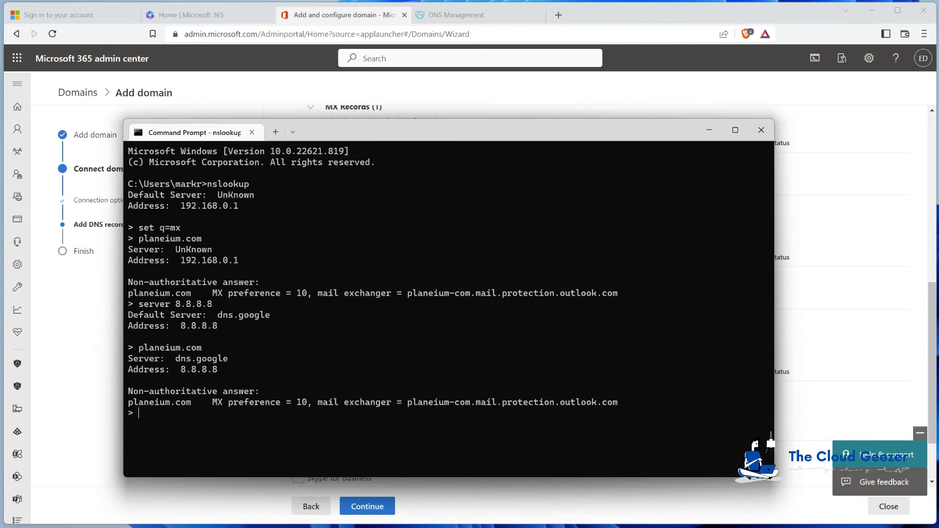
text(set q=txt)
key(Up)
key(Up)
key(Return)
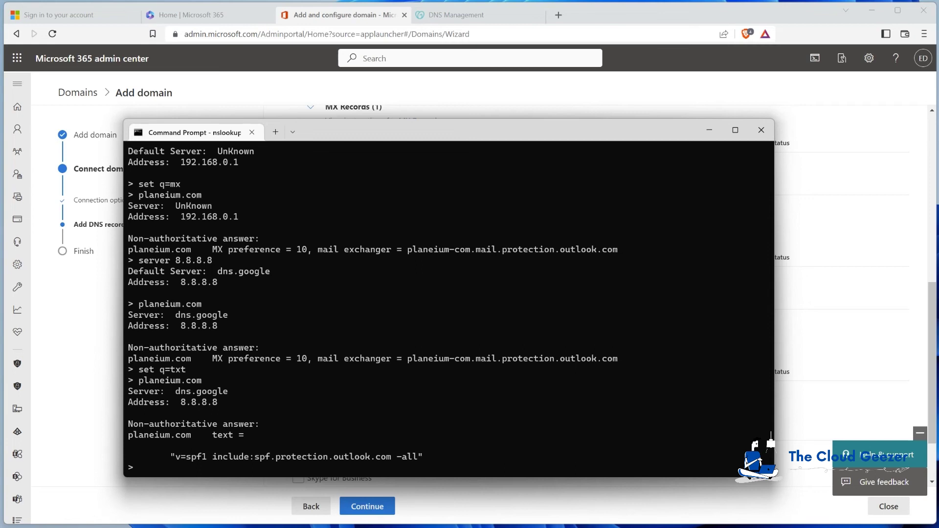
Check the CNAME record for autodiscover.planeium.com with set q=cname
text(set q=cname)
key(Return)
text(auto)
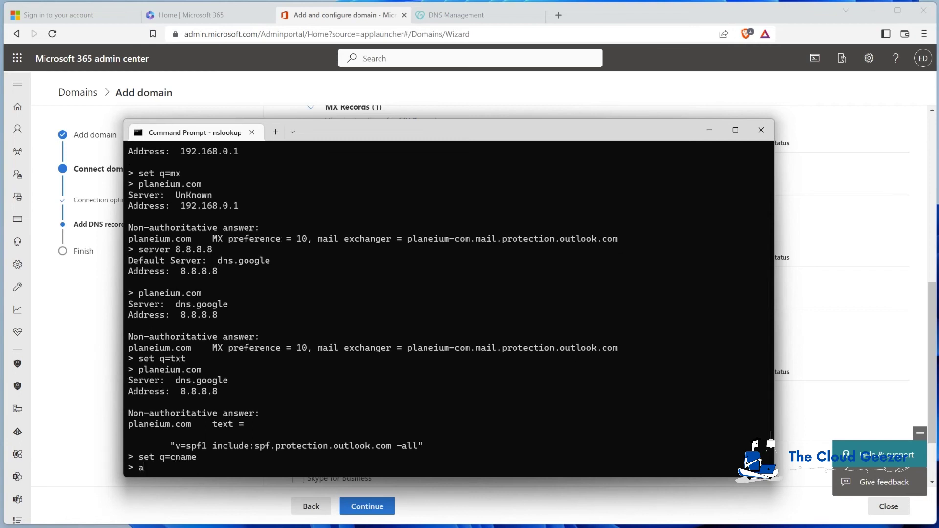
text(iscover.planeium.com)
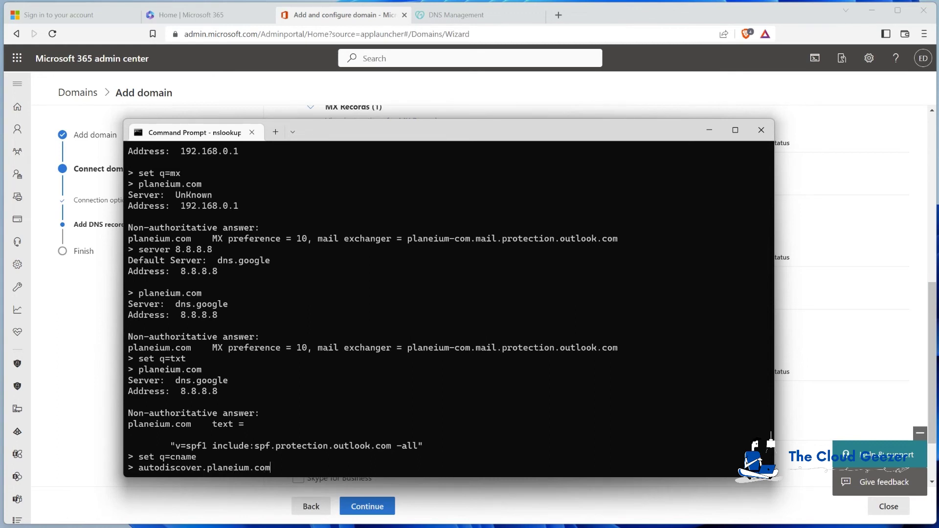
key(Return)
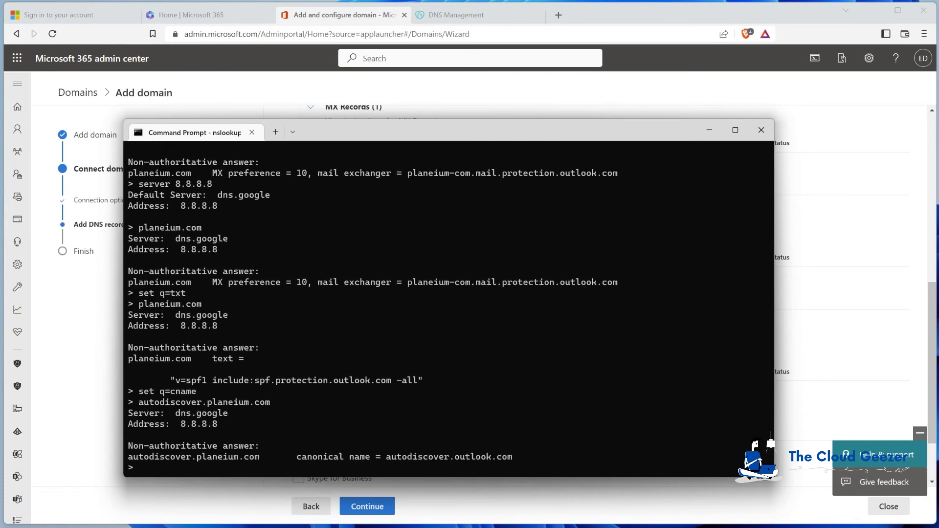
Exit nslookup and close the Command Prompt window
text(exit)
key(Return)
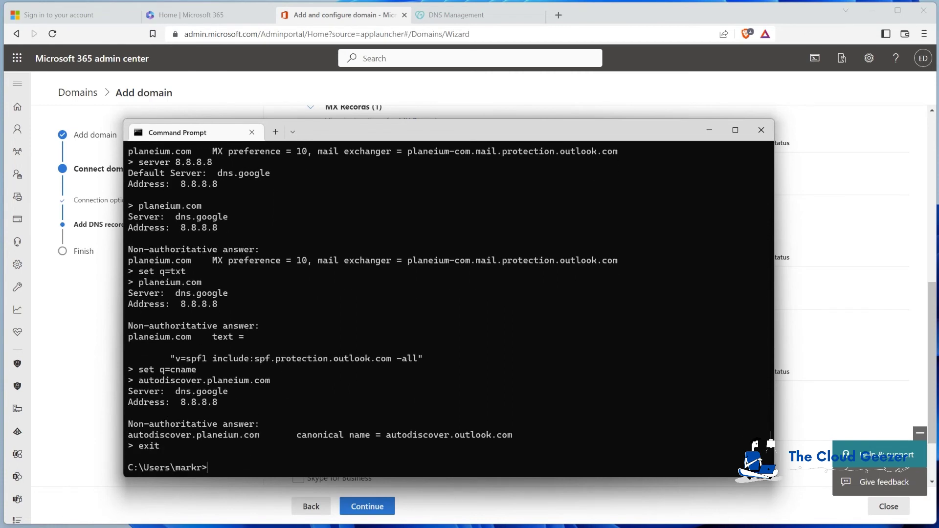
text(exit)
key(Return)
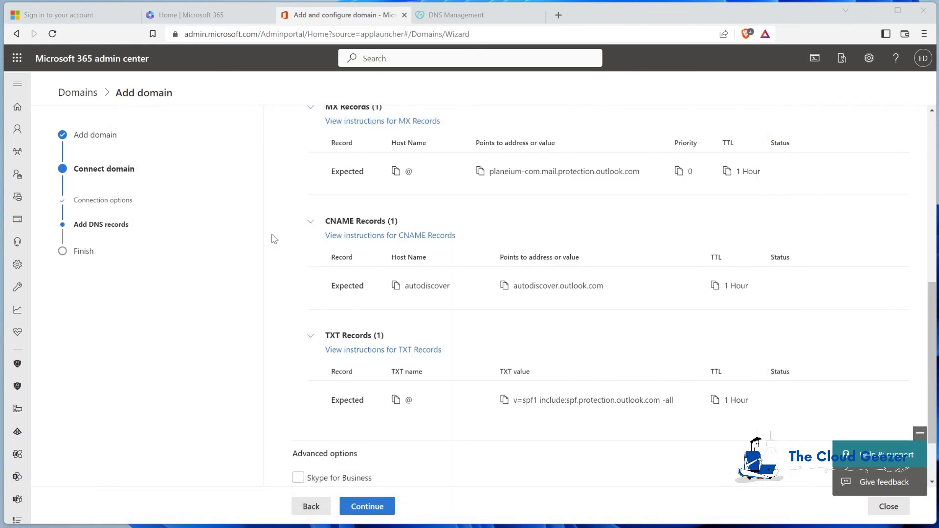
Let Microsoft 365 verify the DNS records, then finish the planeium.com domain setup wizard
click(367, 507)
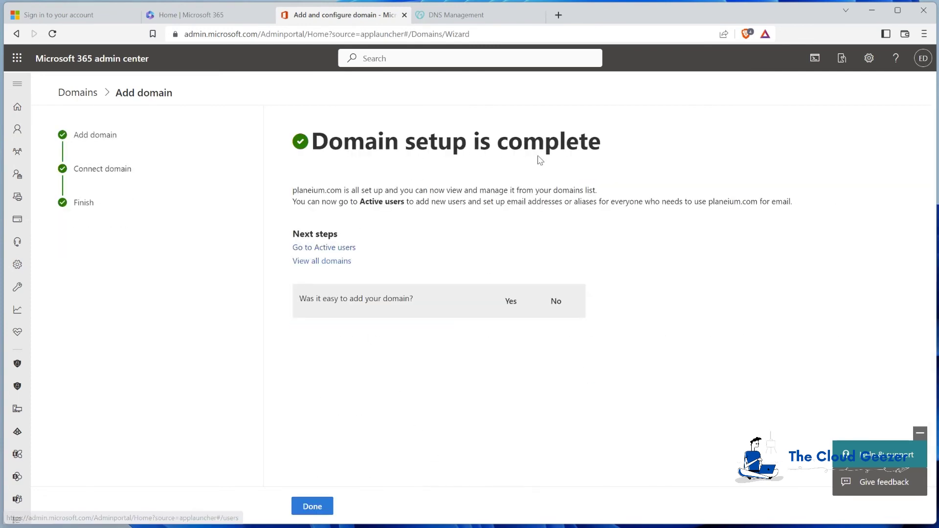
click(321, 510)
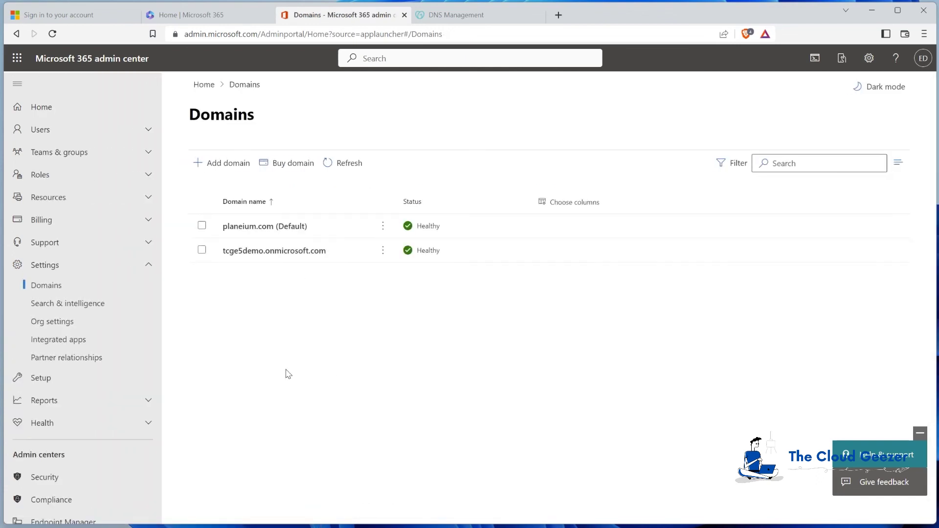